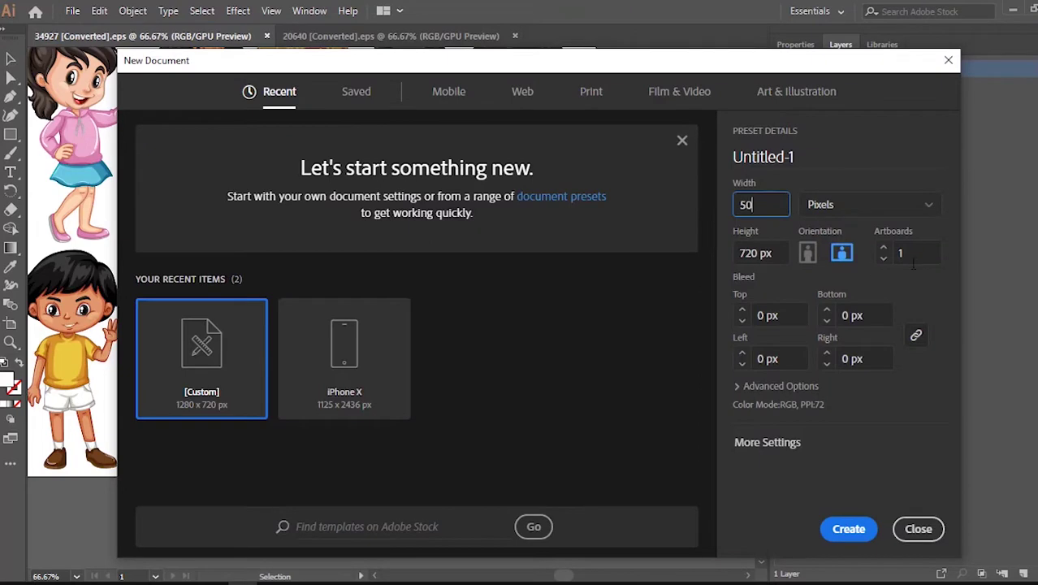
Set the new document's height to 800 px and create it at 500 × 800 px.
type("800")
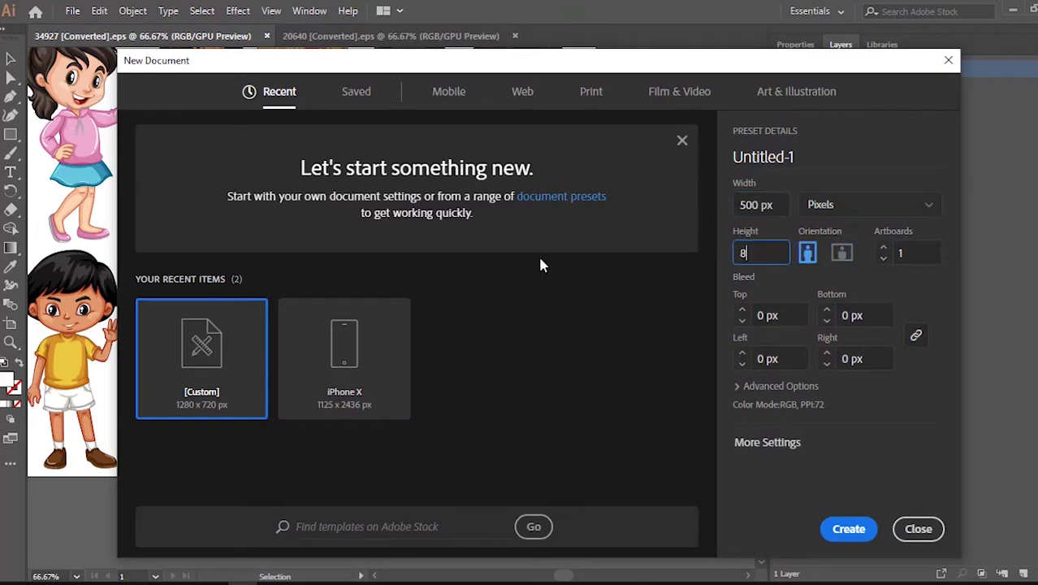
left_click(849, 529)
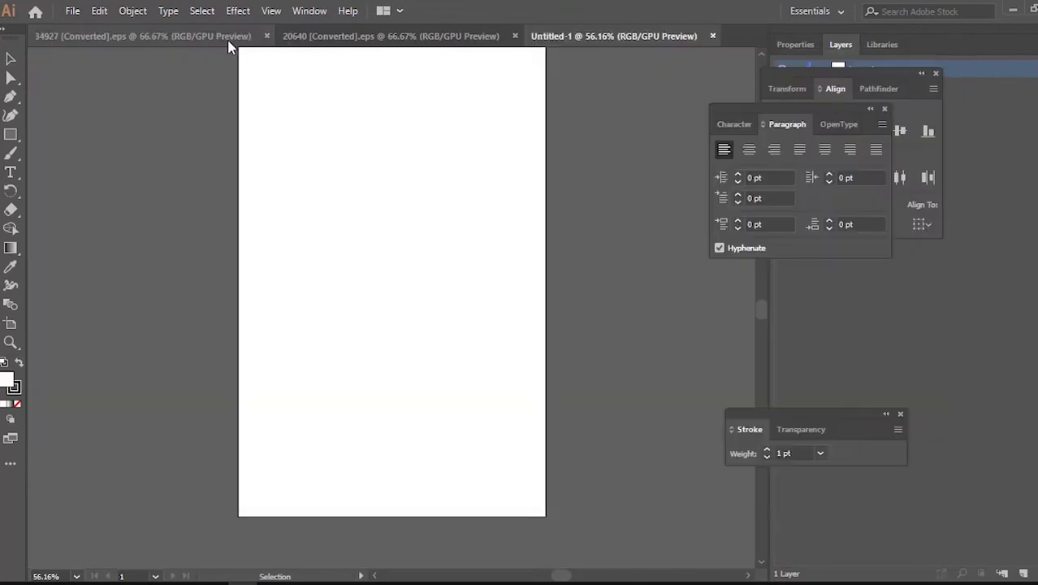
Copy the red-haired girl in the red skirt from the 34927 document and paste her into Untitled-1.
left_click(230, 37)
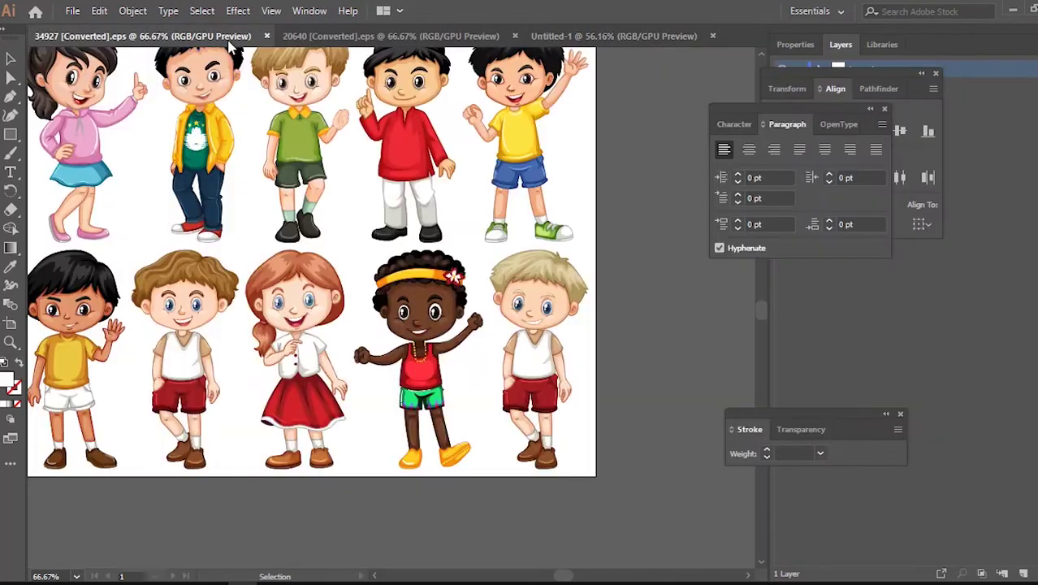
left_click(325, 348)
key("a")
key("ctrl+c")
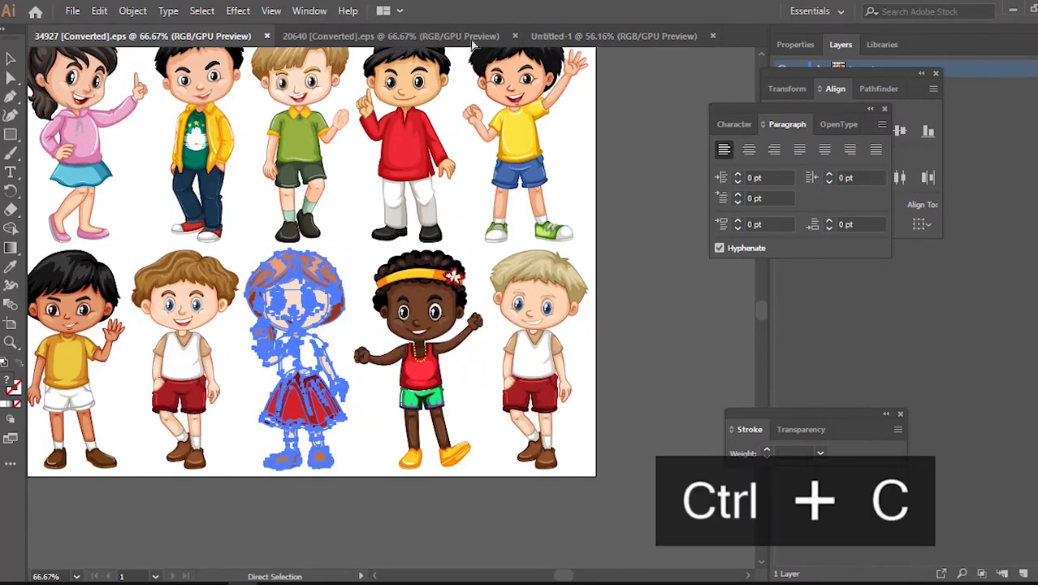
key("ctrl+shift+Tab")
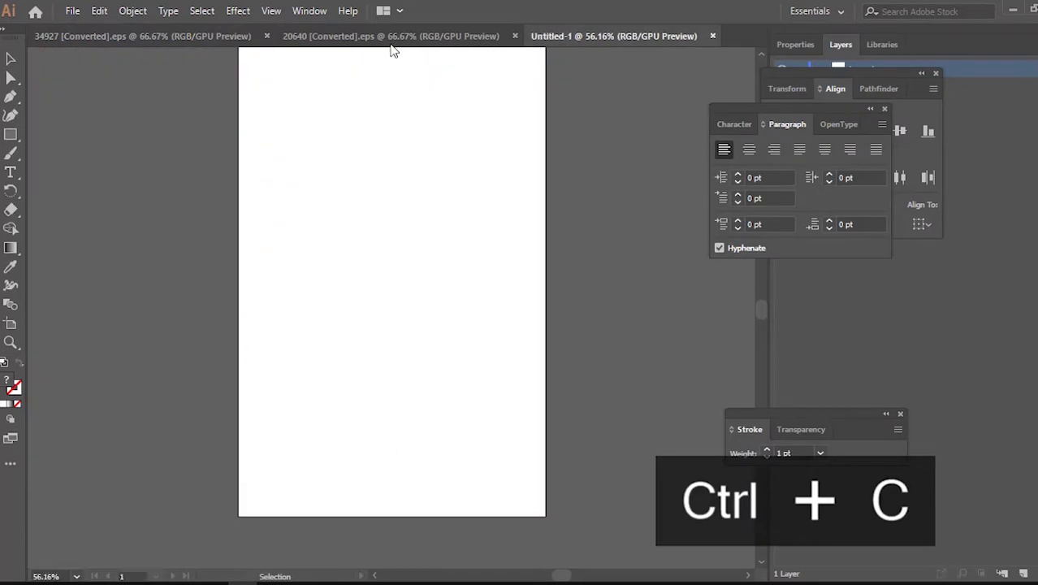
key("ctrl+v")
key("v")
left_click(418, 258)
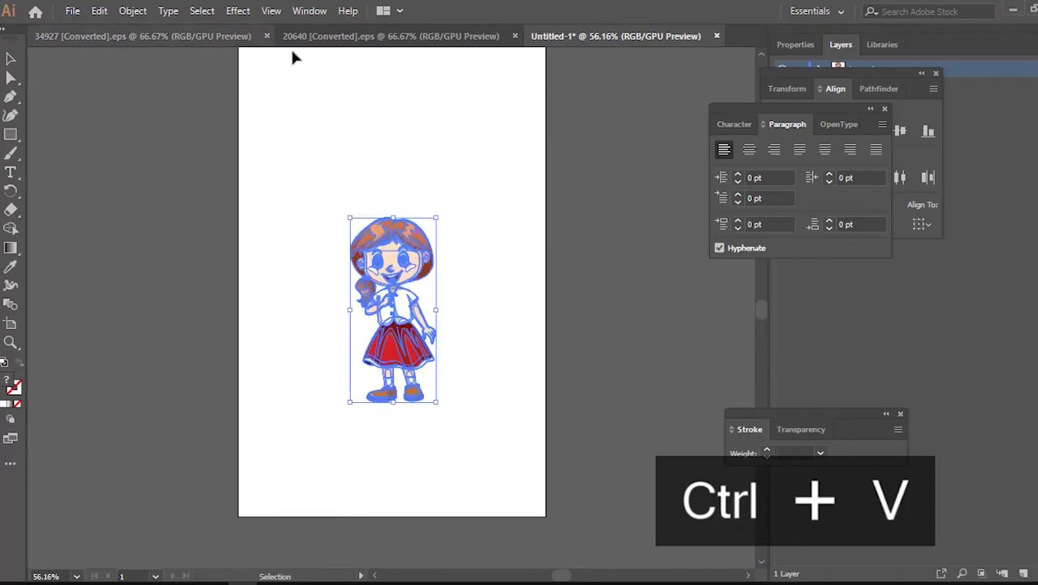
Copy the whole boy character from the 20640 document and paste it into Untitled-1.
left_click(331, 36)
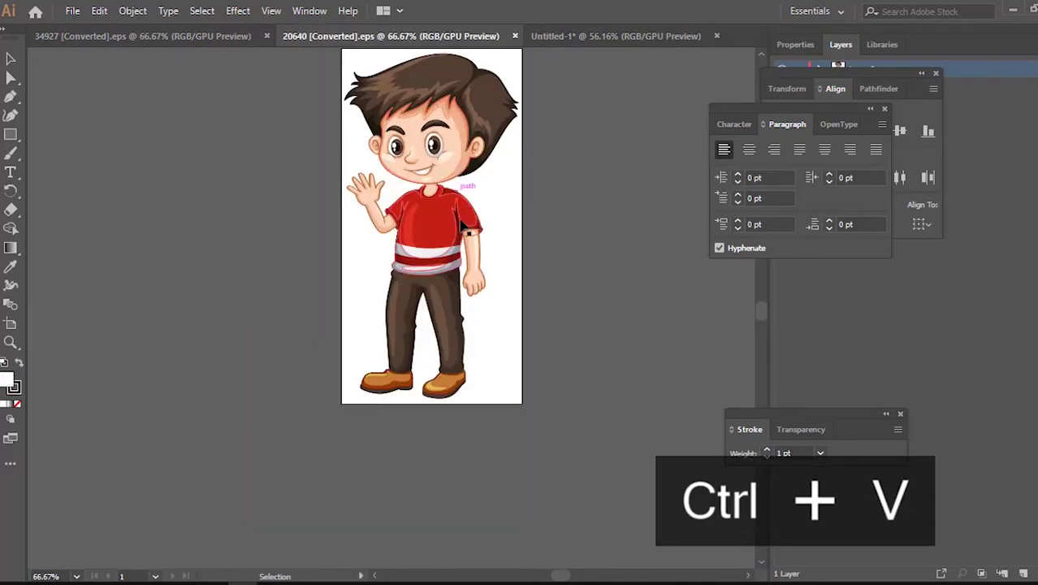
scroll(325, 146, "up", 2)
key("a")
key("ctrl+a")
key("ctrl+c")
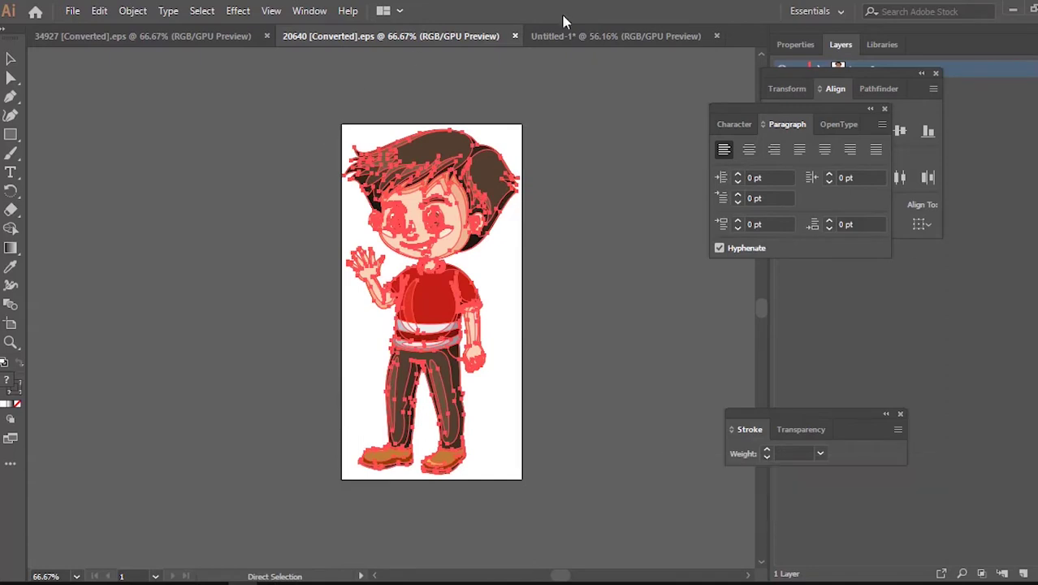
left_click(581, 37)
key("ctrl+v")
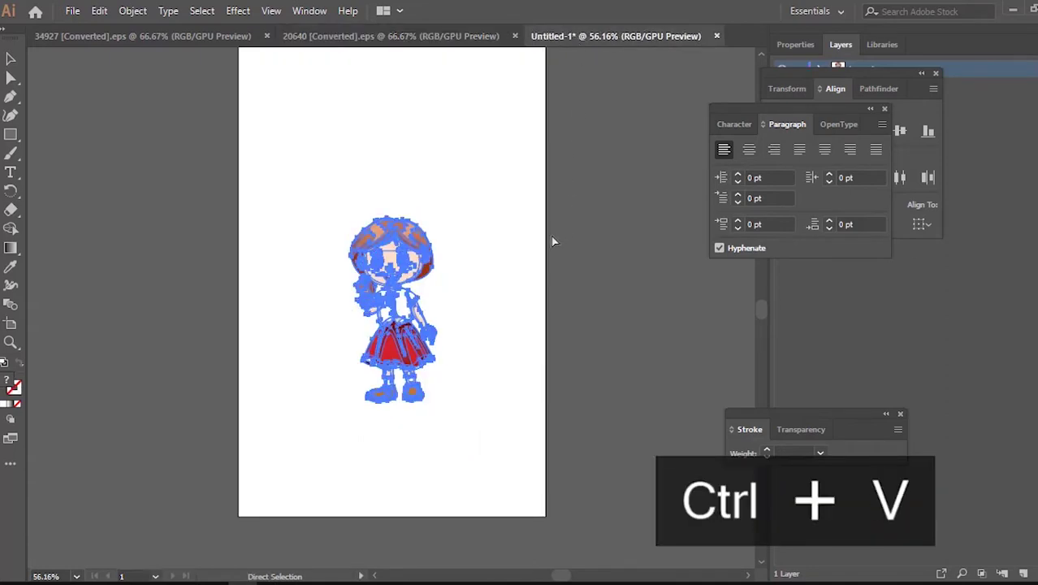
Move the boy to the right of the girl and close the 20640 and 34927 source documents.
left_click_drag(370, 244, 557, 244)
left_click(483, 54)
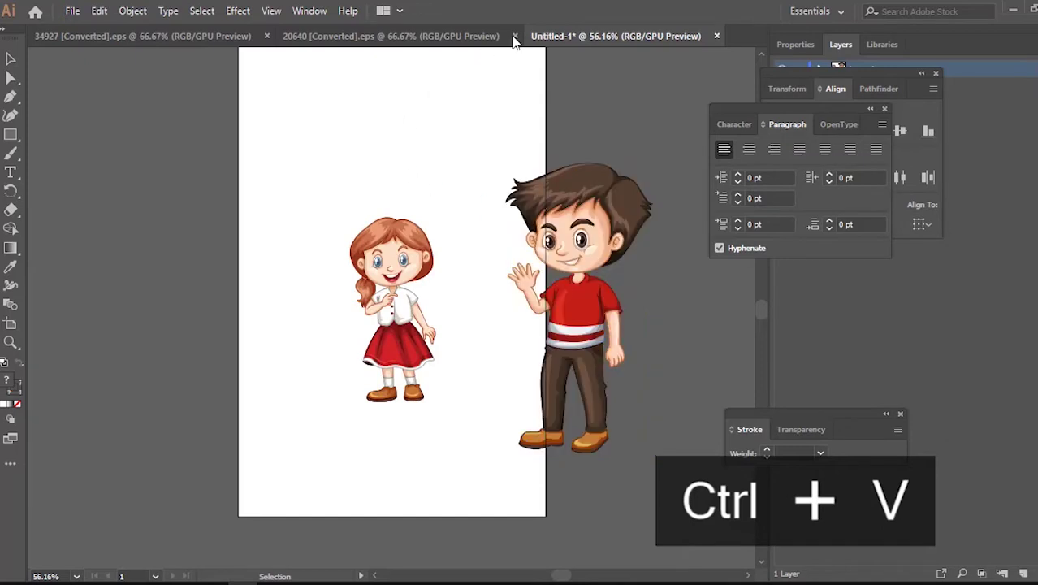
left_click(515, 35)
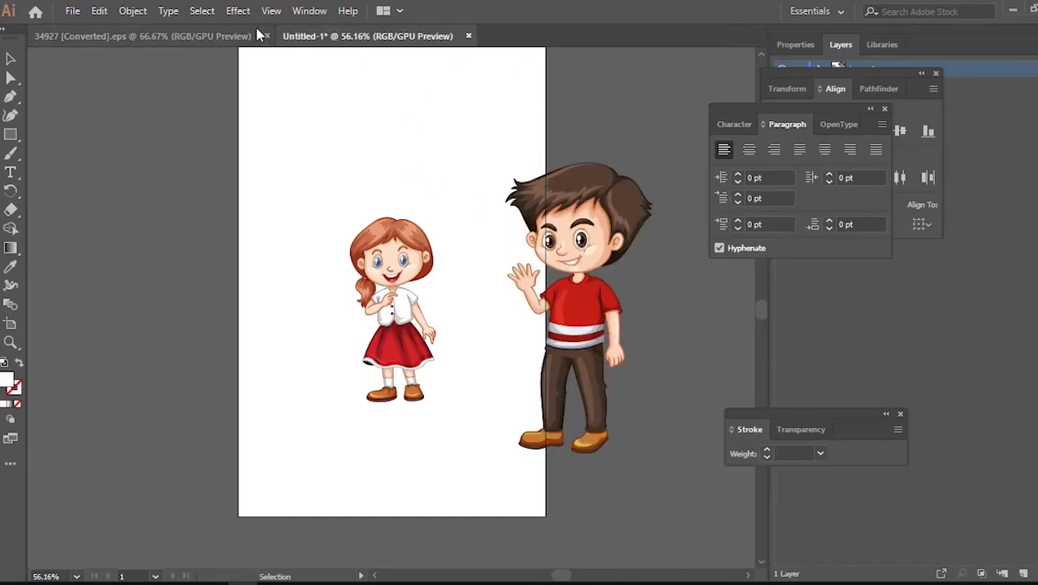
left_click(267, 37)
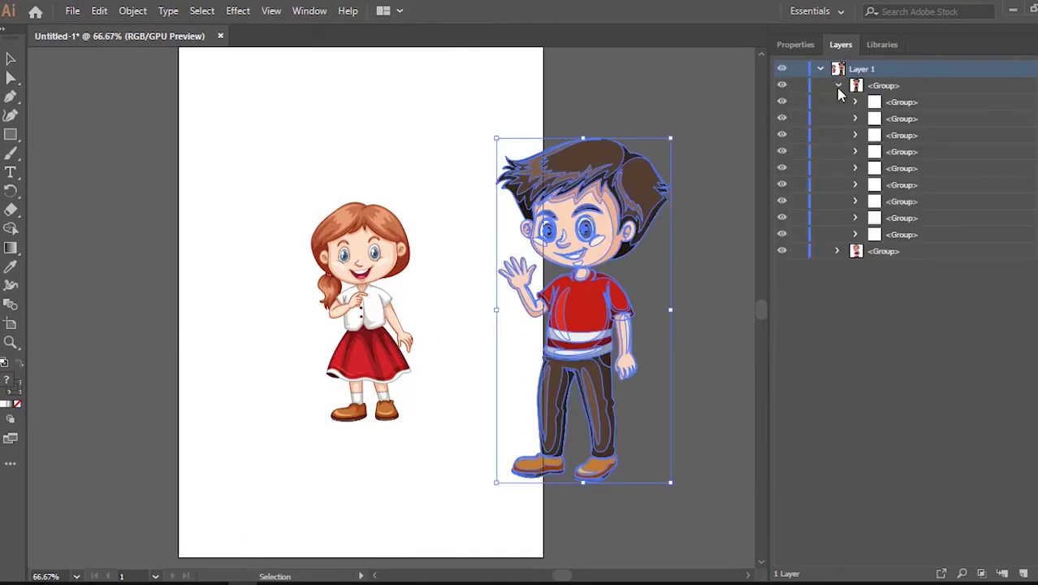
Ungroup the boy and the girl characters into their separate body-part groups.
key("ctrl+shift+g")
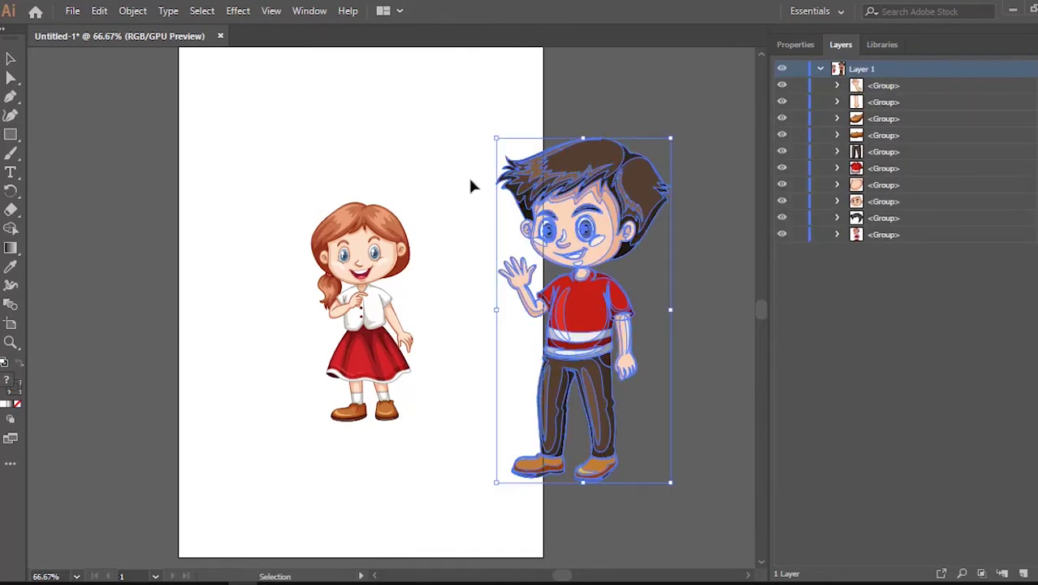
left_click(494, 130)
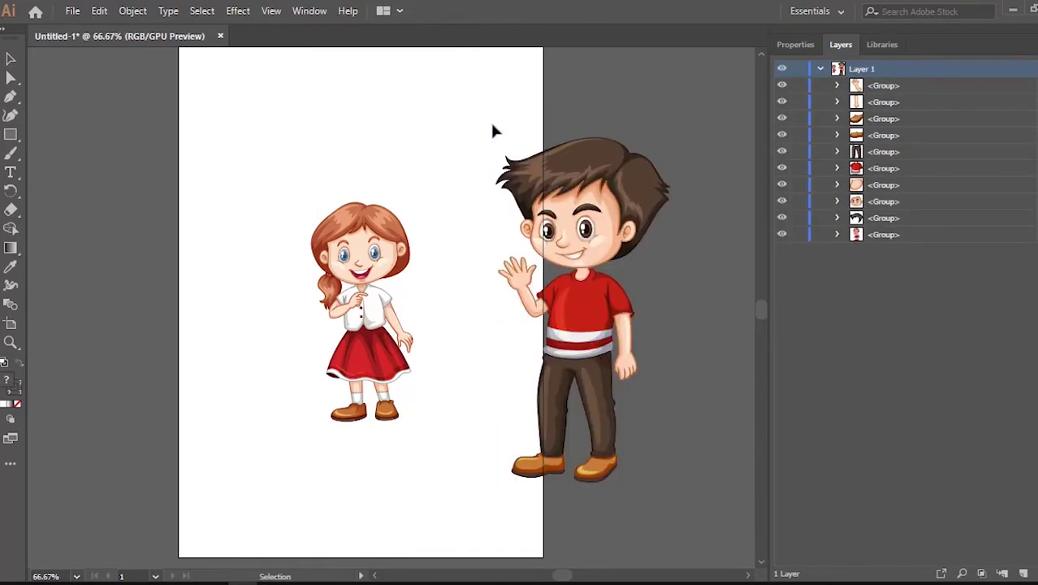
left_click(1025, 235)
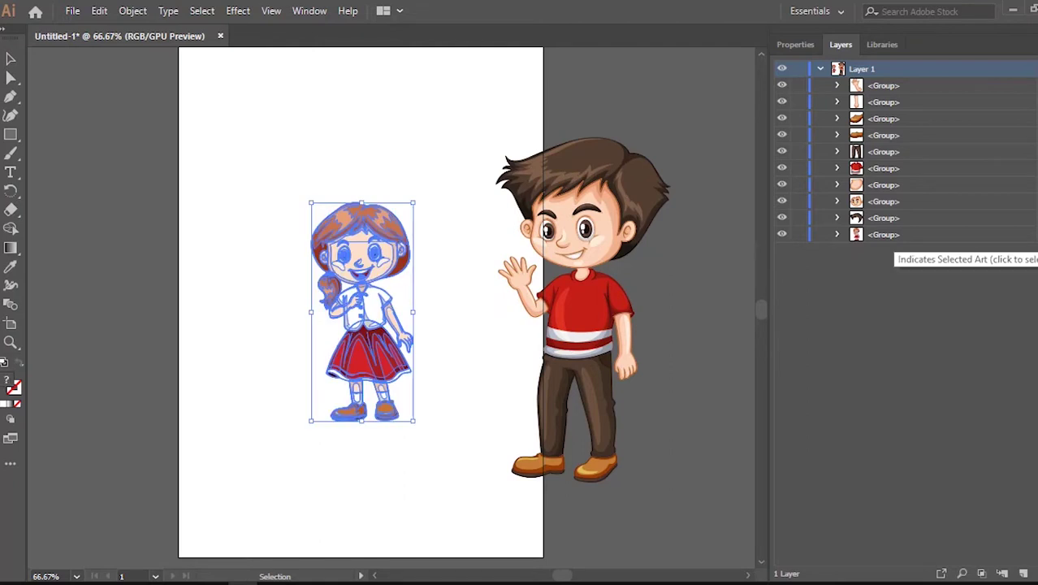
key("ctrl+shift+g")
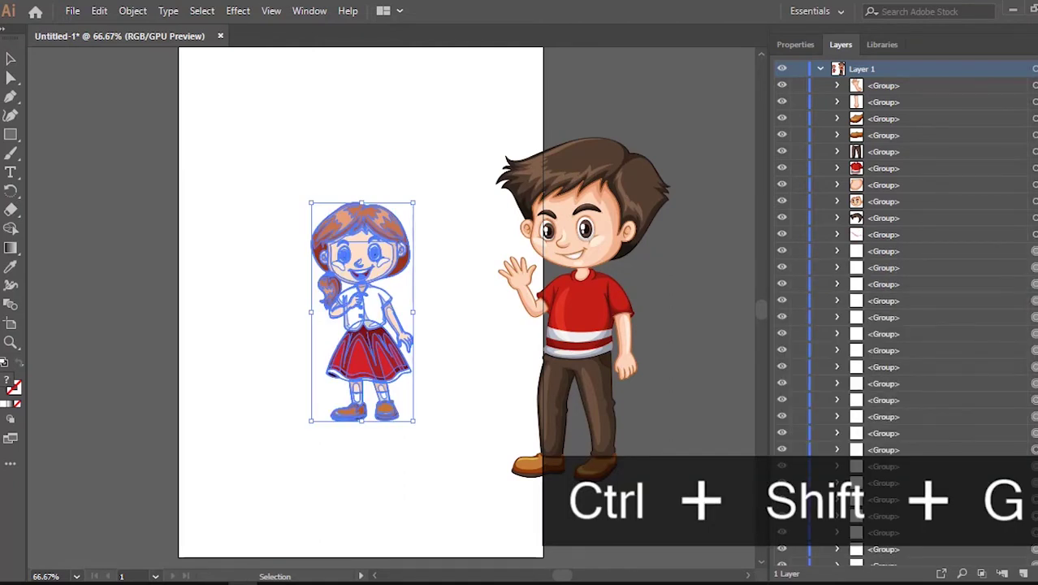
left_click(712, 277)
Move the boy's waving arm to the blank area left of the girl and delete the girl's bent arm.
key("ctrl+1")
left_click_drag(532, 312, 140, 368)
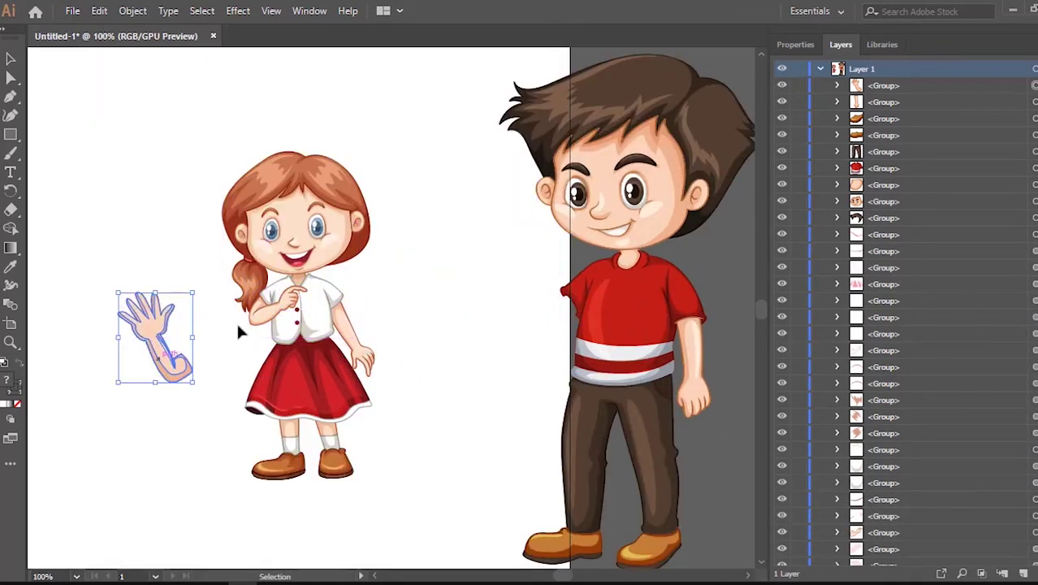
left_click(266, 324)
scroll(259, 311, "up", 4)
key("Delete")
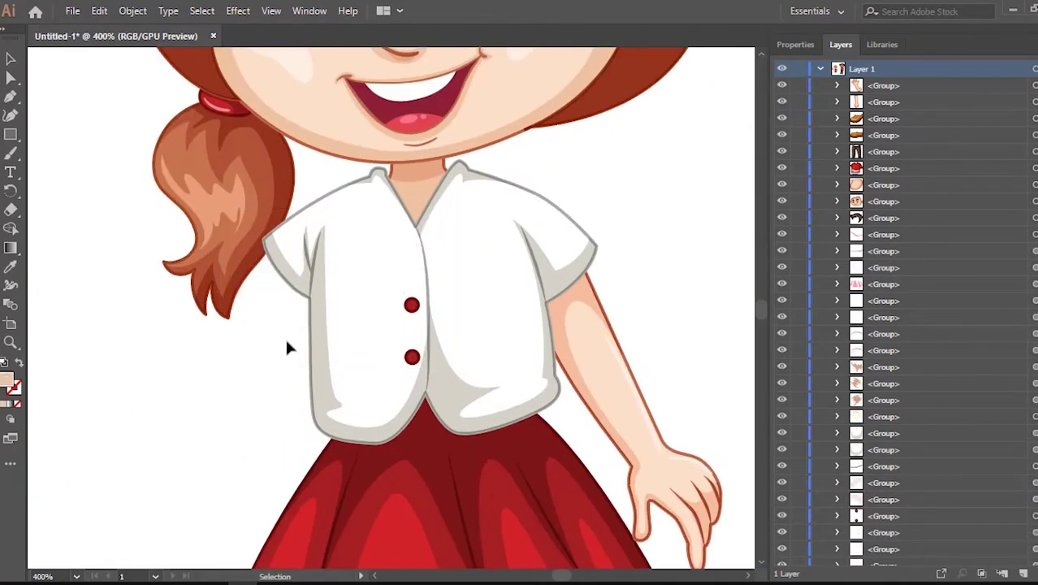
scroll(282, 335, "down", 4)
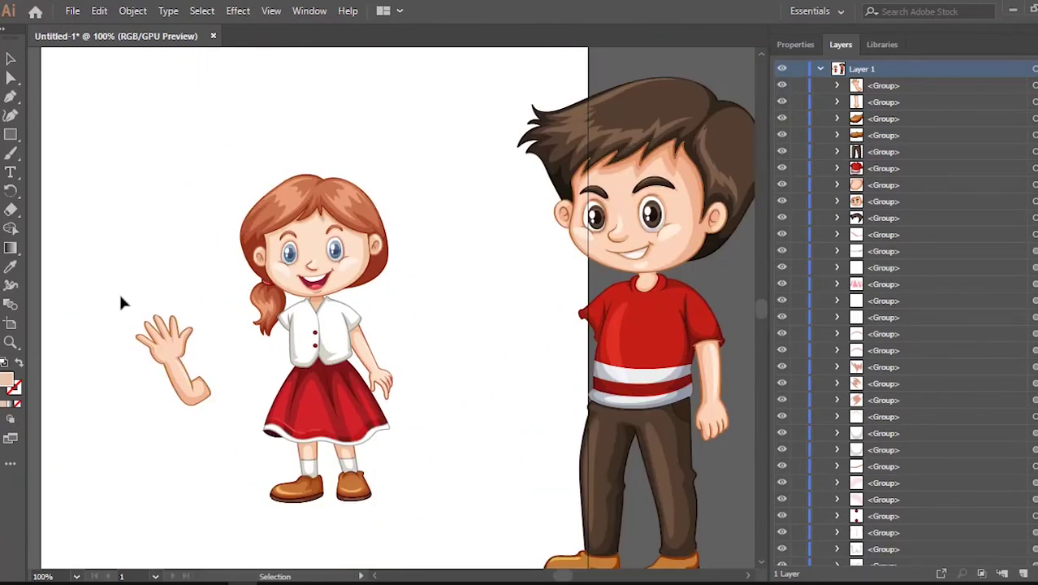
Scale down the waving arm and fit it to the girl's empty left-side sleeve.
left_click_drag(203, 395, 220, 380)
left_click_drag(213, 345, 281, 344)
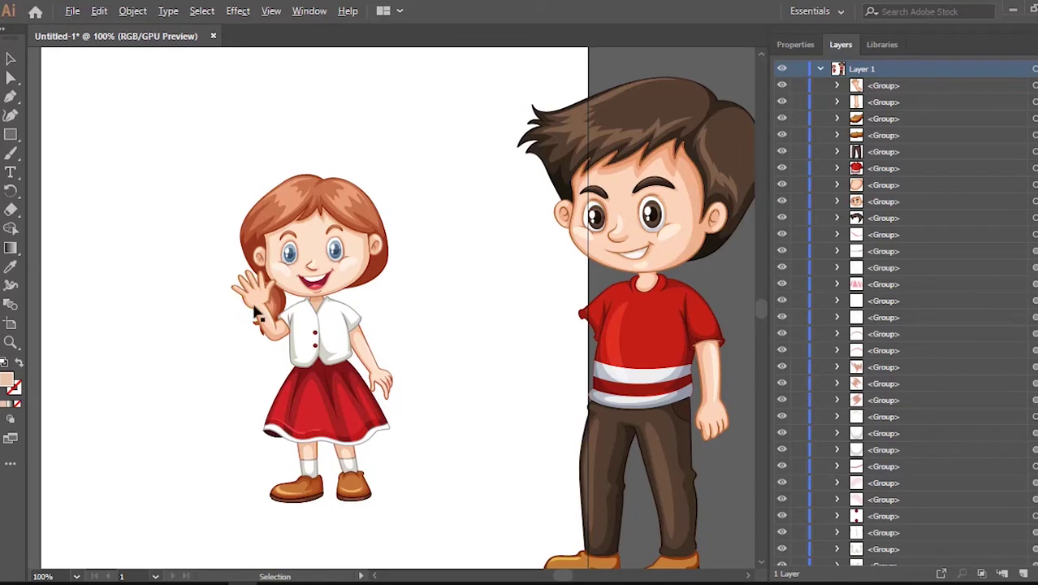
scroll(264, 307, "up", 2)
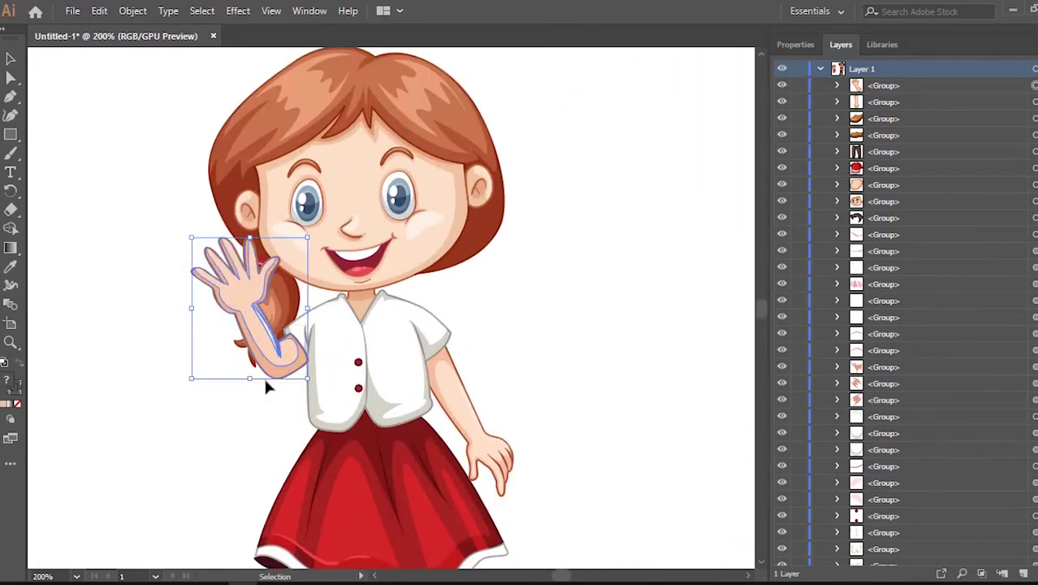
left_click_drag(249, 382, 286, 354)
scroll(291, 349, "up", 5)
scroll(295, 347, "down", 5)
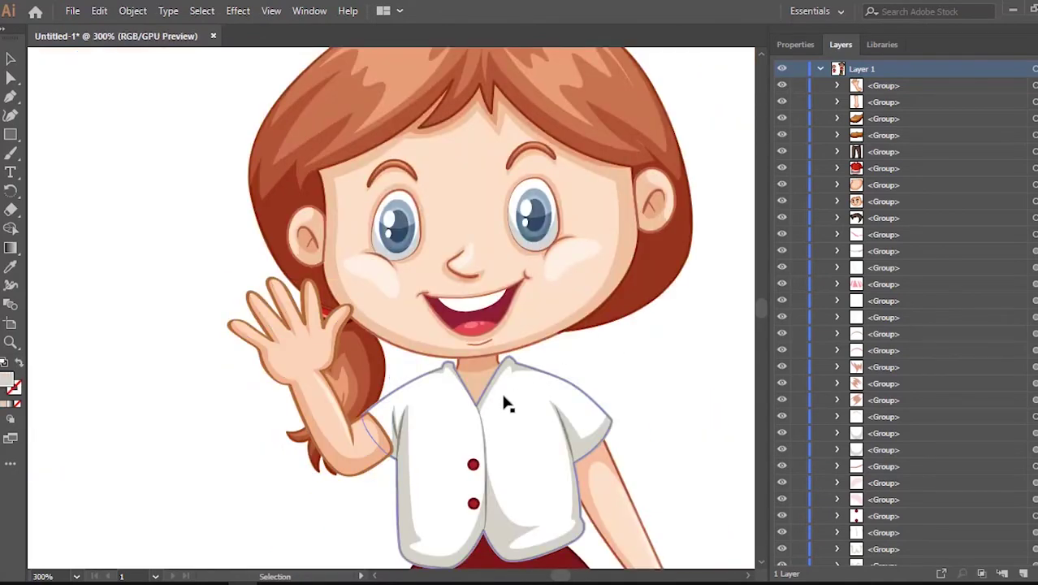
scroll(340, 479, "down", 4)
scroll(343, 479, "up", 2)
scroll(344, 478, "down", 2)
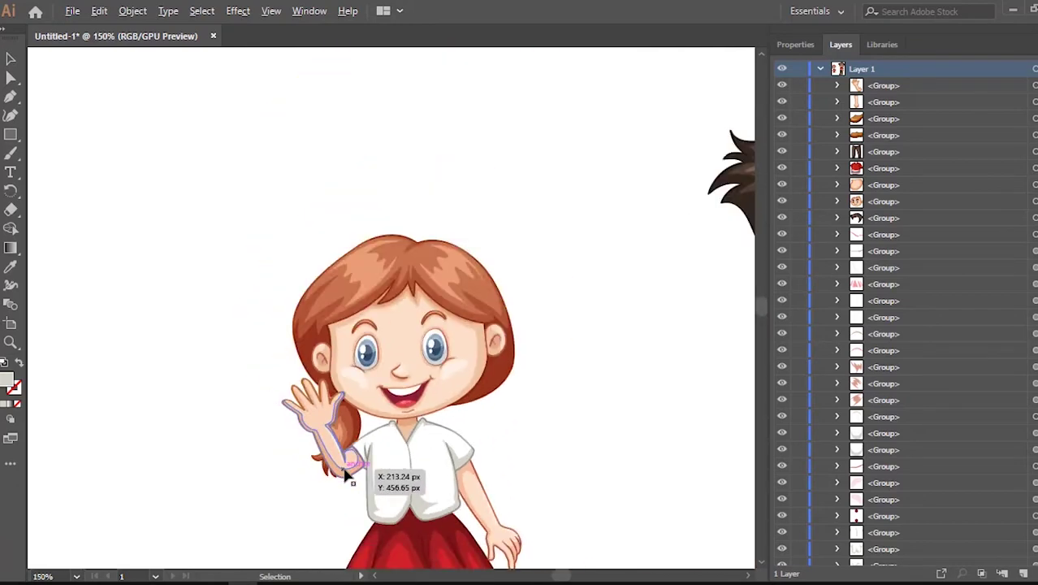
scroll(348, 477, "up", 1)
scroll(350, 475, "up", 2)
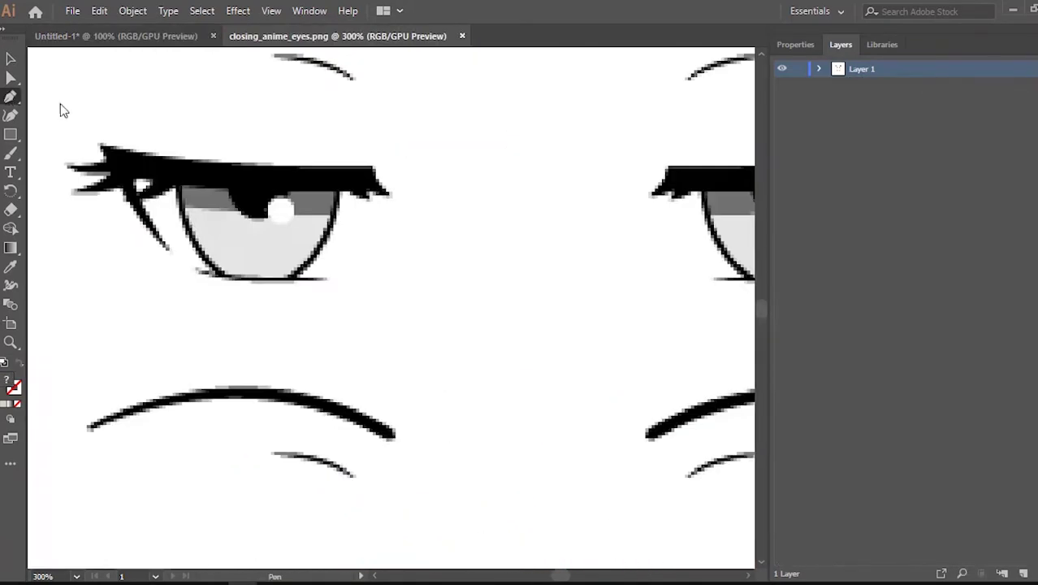
Trace the left closed eyelid of the anime-eye reference with the Pen tool and widen its inner end with the Width tool.
left_click(253, 332)
left_click_drag(597, 345, 598, 343)
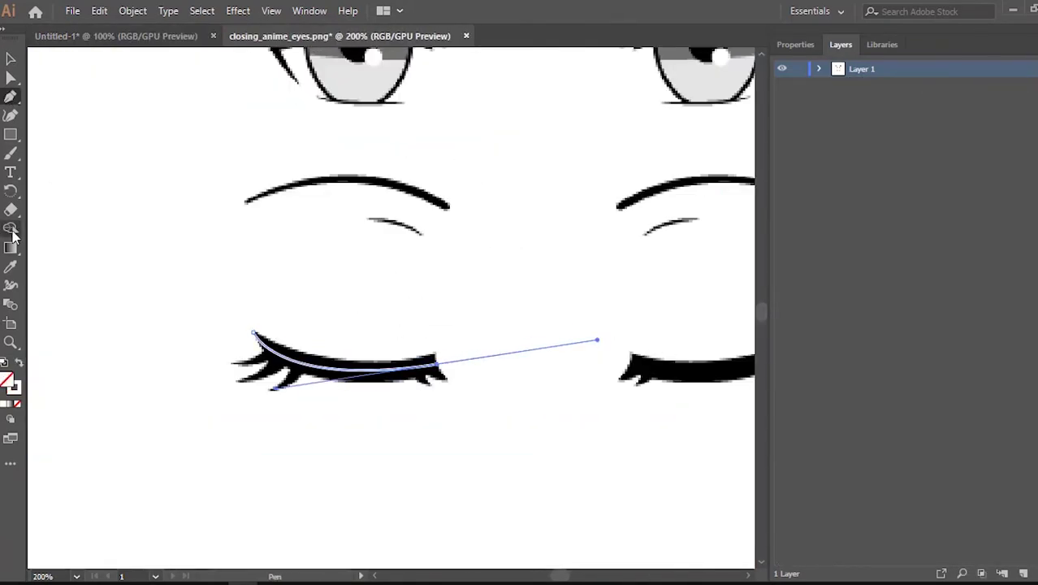
left_click(11, 286)
scroll(447, 375, "up", 3)
left_click_drag(415, 342, 426, 365)
scroll(426, 365, "down", 3)
scroll(220, 334, "up", 3)
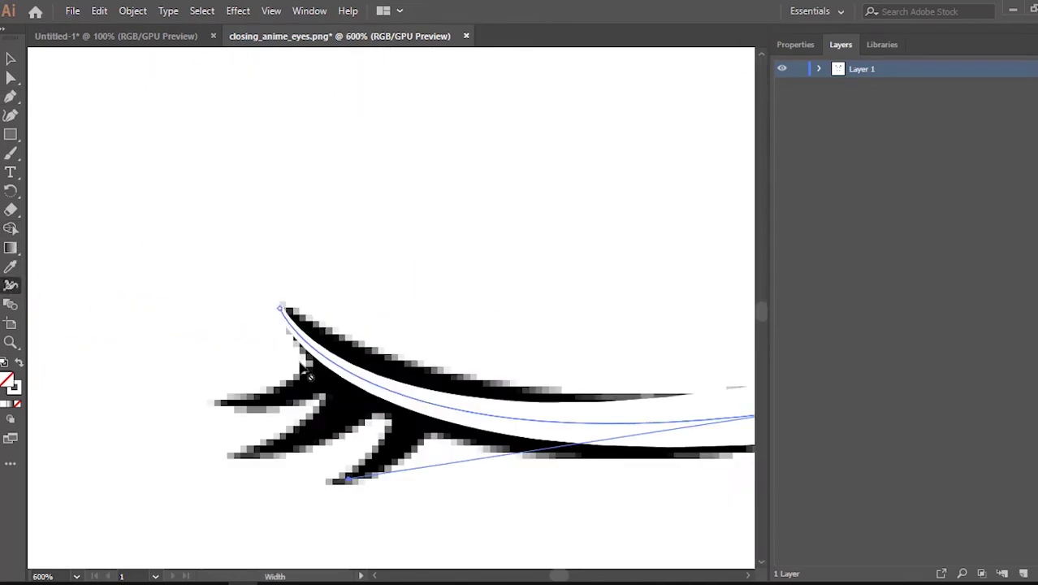
Trace the three outer lashes of the left closed eye with curved Pen paths ending at the eyelid line.
key("p")
scroll(300, 363, "down", 2)
scroll(357, 398, "up", 1)
left_click(199, 352)
left_click_drag(285, 323, 374, 284)
left_click_drag(274, 403, 347, 355)
left_click_drag(386, 304, 382, 299)
Widen the three lash strokes toward the eyelid with the Width tool, leaving their tips pointed.
left_click(11, 285)
scroll(139, 337, "up", 3)
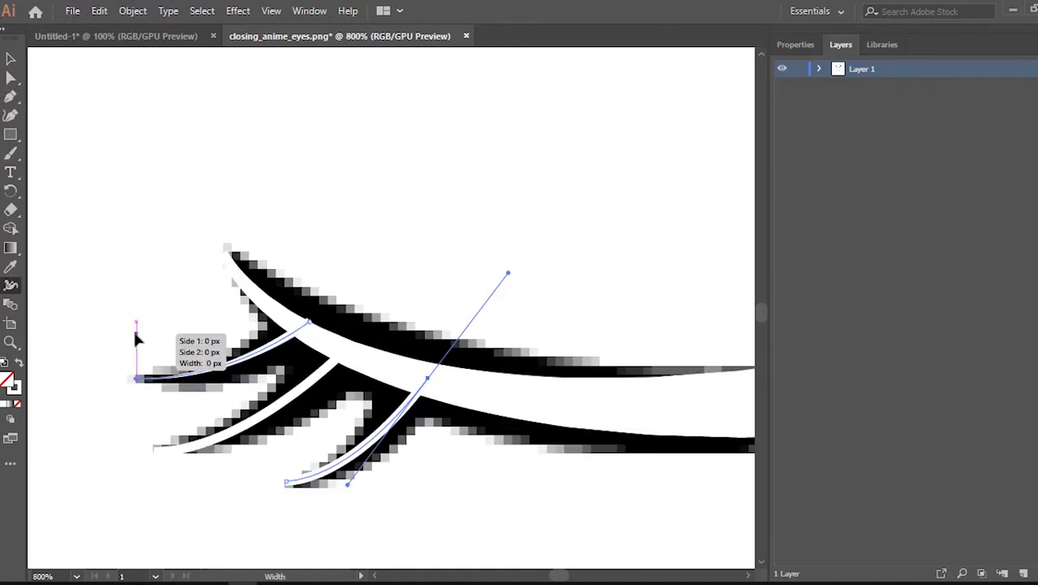
left_click_drag(365, 353, 368, 359)
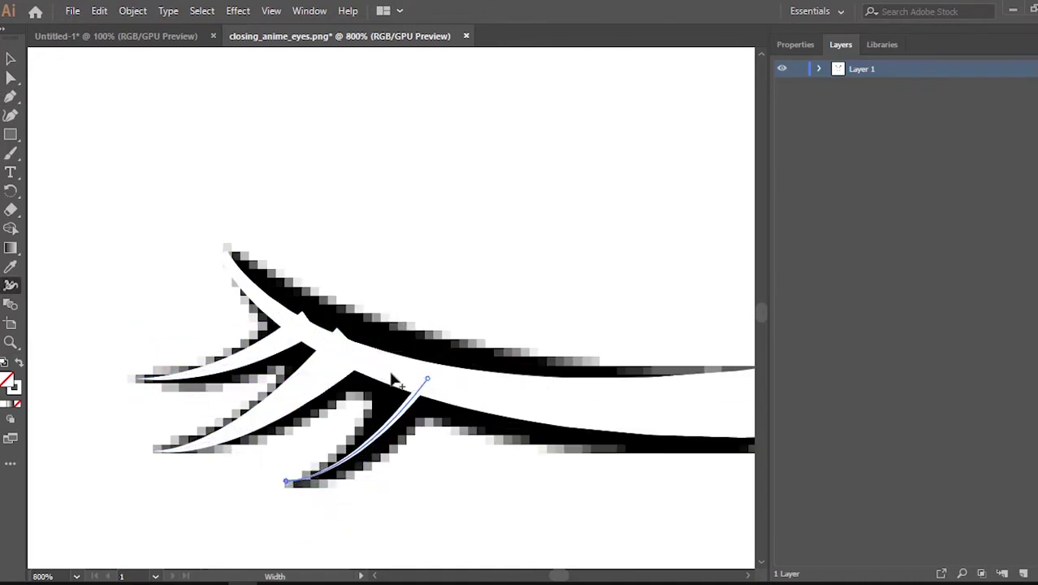
left_click_drag(427, 378, 407, 363)
Adjust the curve handles of the three lash paths at their eyelid ends to follow the reference lashes.
key("a")
left_click(428, 379)
left_click_drag(351, 483, 412, 390)
left_click(352, 293)
left_click_drag(230, 411, 292, 404)
left_click(310, 269)
left_click_drag(195, 337, 213, 356)
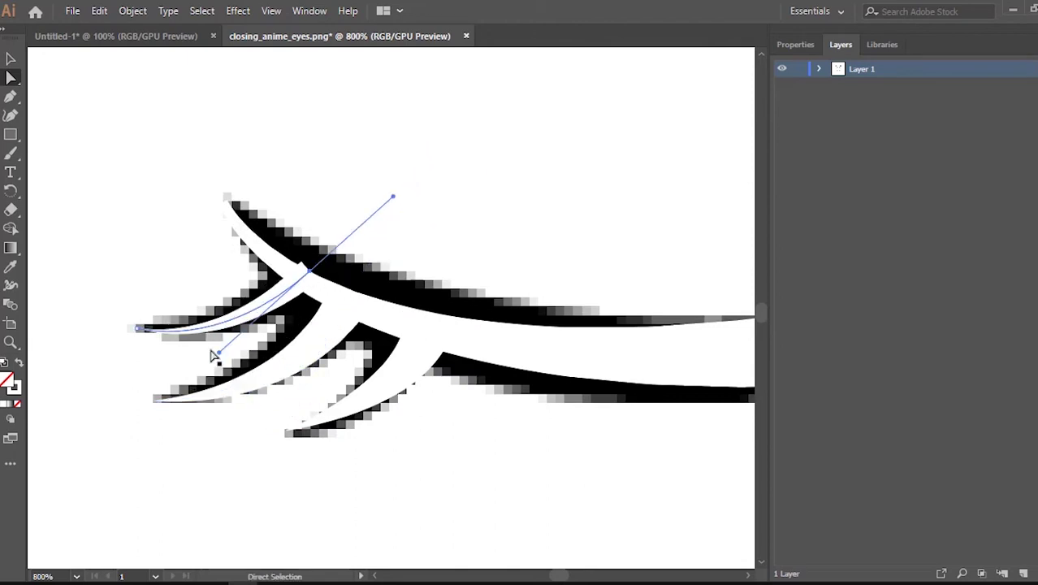
Trace the short crease above the left closed eye with the Pen tool and taper its stroke width.
scroll(422, 304, "down", 4)
left_click(11, 59)
left_click(10, 99)
left_click(488, 166)
mouse_move(542, 183)
left_mouse_down()
mouse_move(581, 234)
mouse_move(565, 204)
left_mouse_up()
scroll(572, 230, "up", 2)
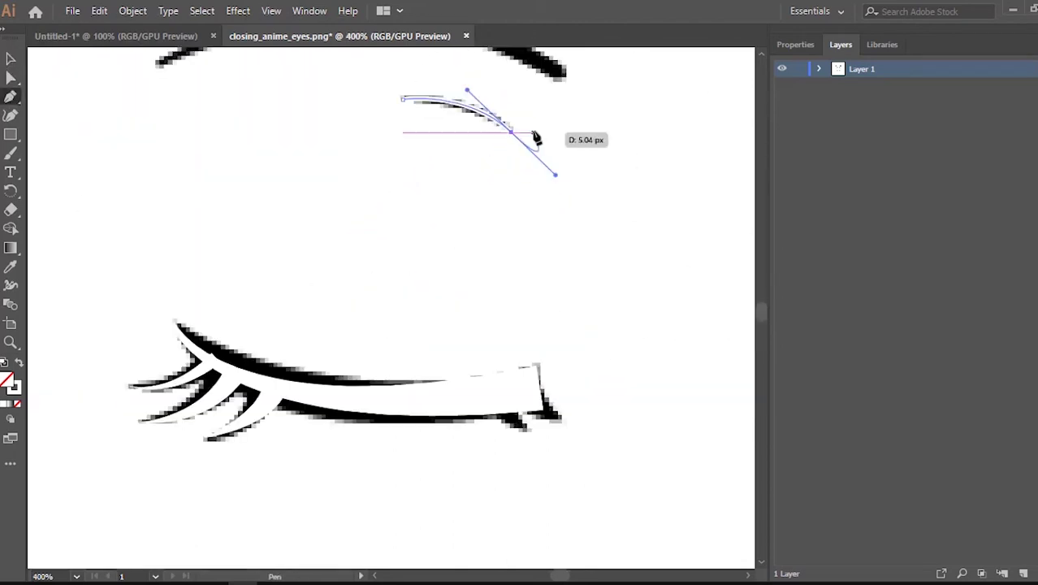
left_click(12, 290)
left_click_drag(511, 132, 543, 158)
left_click_drag(403, 99, 378, 47)
Delete the anime-eye reference image, keeping only the traced paths.
scroll(382, 227, "down", 6)
key("p")
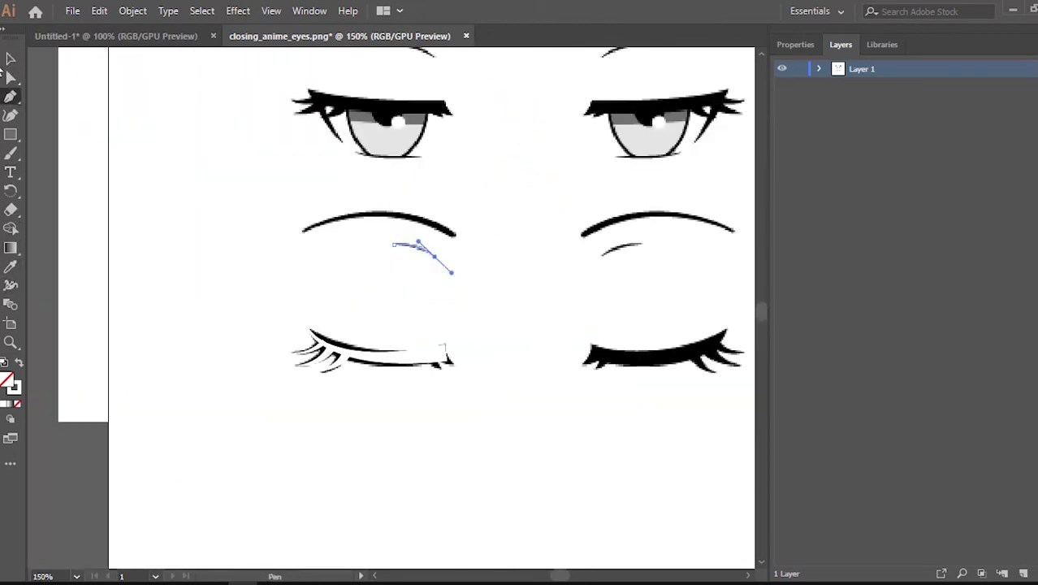
key("v")
left_click(609, 277)
left_click(493, 173)
key("Delete")
Set the stroke colour of all traced eye paths to black (000000).
key("ctrl+a")
scroll(364, 244, "up", 2)
double_click(14, 387)
left_click(312, 385)
left_click(712, 167)
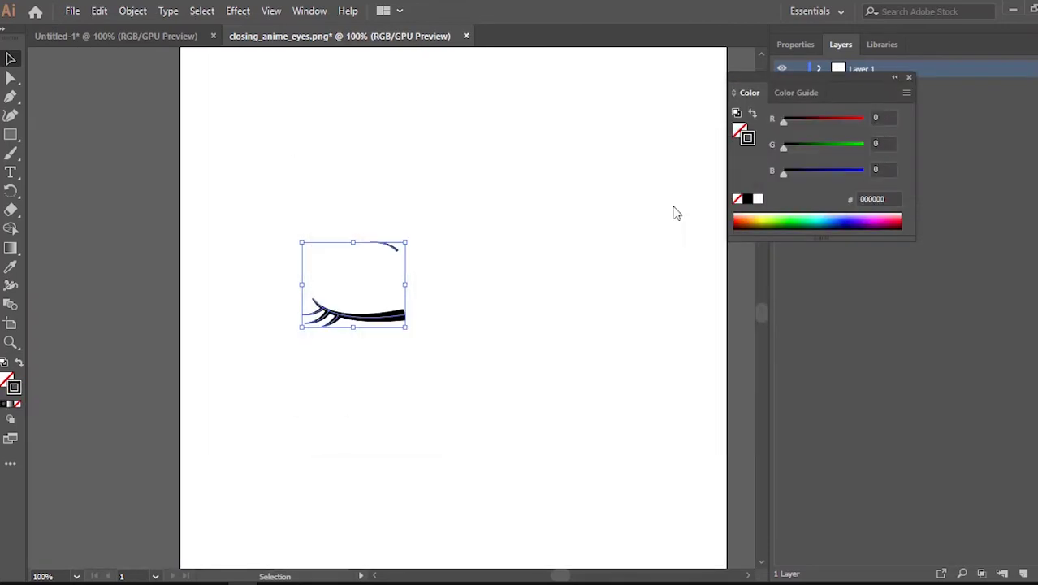
Convert all the traced eye strokes to filled shapes with Outline Stroke.
left_click(132, 10)
mouse_move(325, 362)
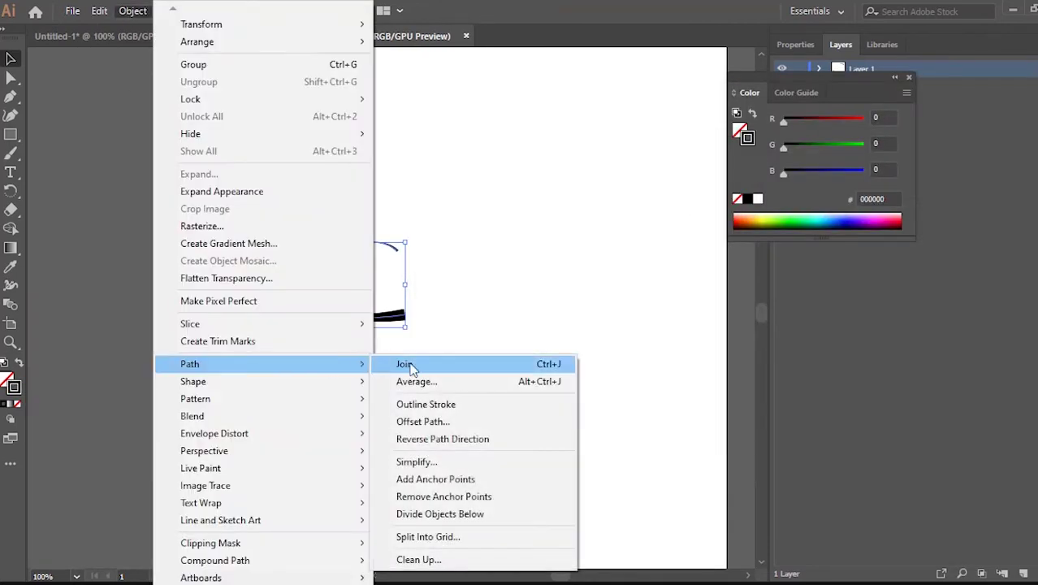
left_click(438, 401)
scroll(417, 256, "up", 3)
left_click(396, 321)
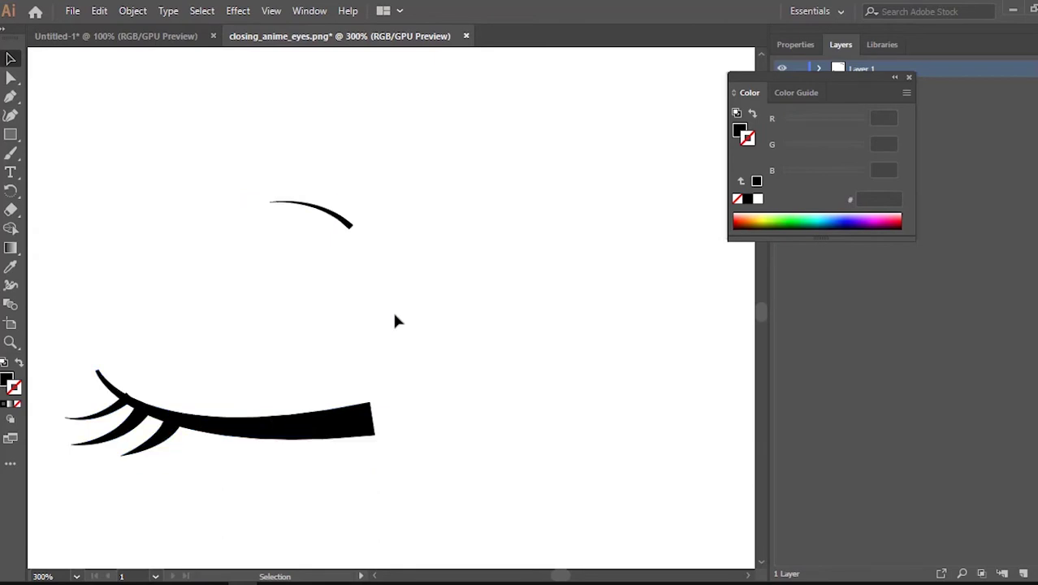
Clean up the overlaps where the lashes meet the lid line of the closed eye with Shape Builder.
left_click_drag(409, 518, 409, 520)
left_click(10, 228)
scroll(96, 400, "up", 5)
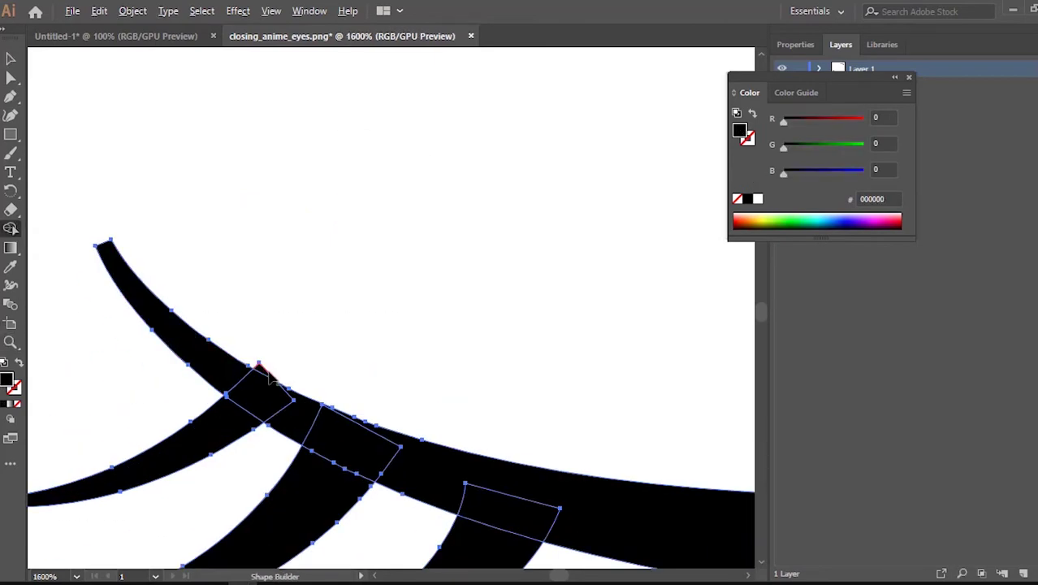
scroll(395, 449, "down", 2)
left_click_drag(302, 403, 456, 475)
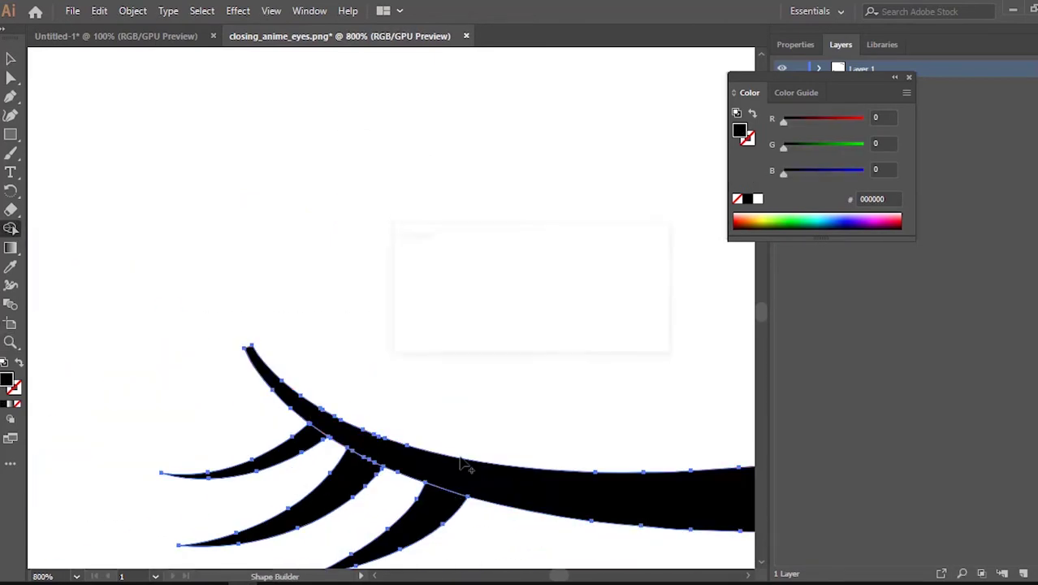
scroll(486, 430, "down", 4)
scroll(647, 403, "up", 2)
left_click(10, 60)
Cut the closed-eye artwork from closing_anime_eyes.png and paste it in front in the Untitled-1 character document.
scroll(260, 161, "down", 4)
left_click_drag(129, 155, 341, 258)
left_click(115, 36)
scroll(204, 293, "up", 4)
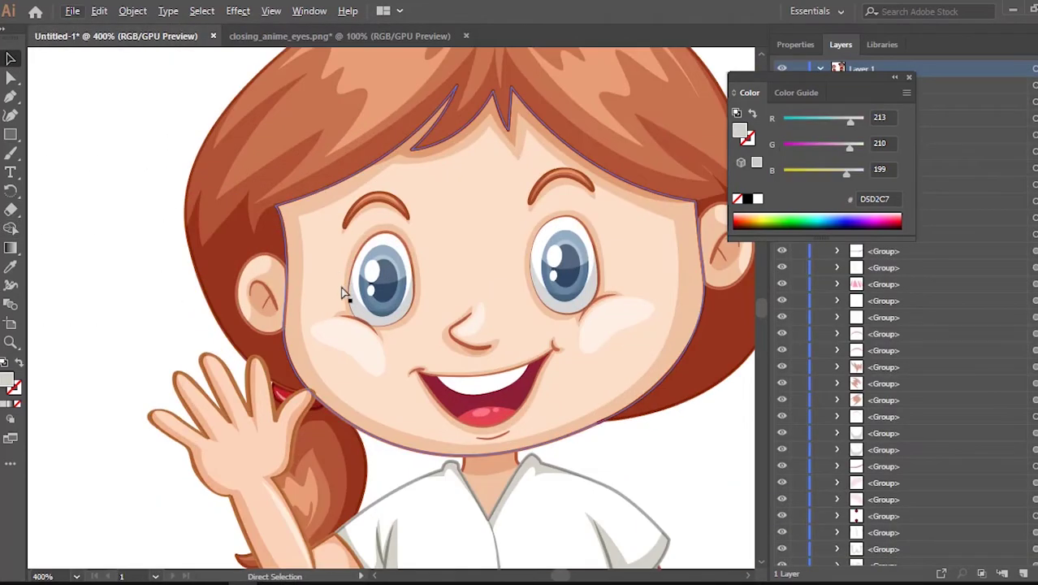
left_click(339, 35)
left_click_drag(424, 305, 148, 120)
key("a")
key("ctrl+x")
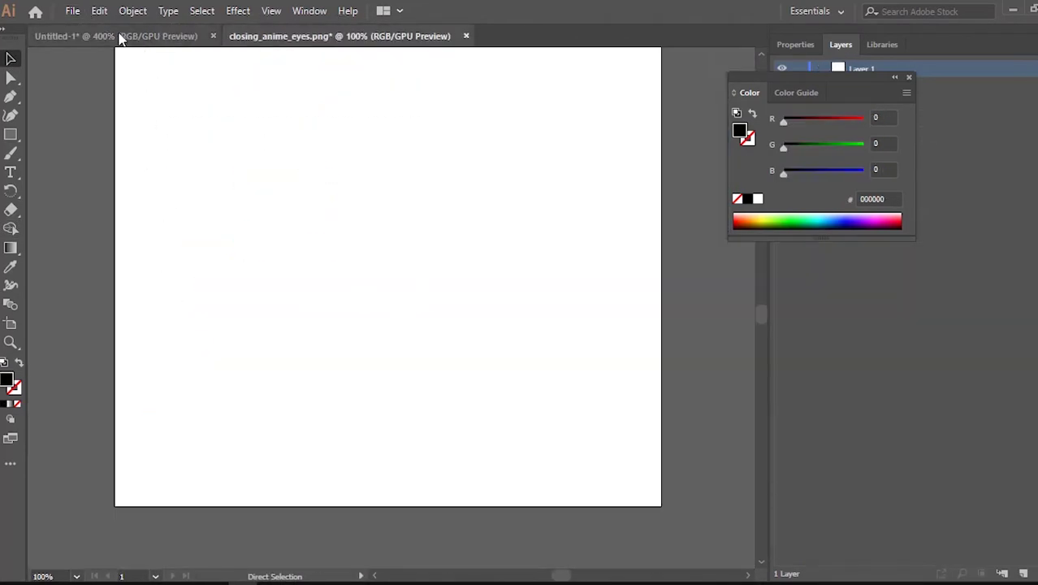
left_click(120, 37)
key("ctrl+f")
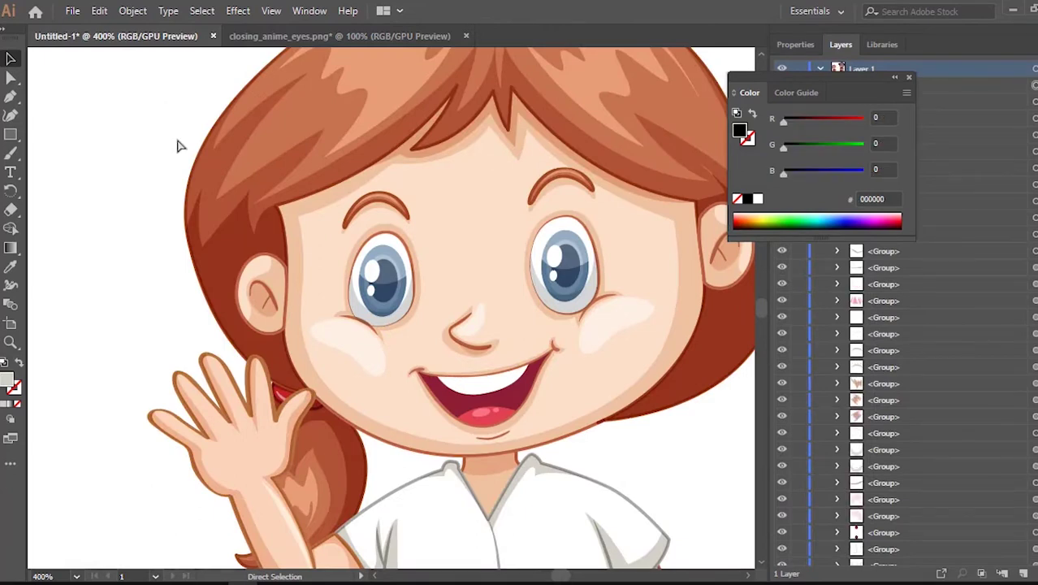
Scale down the pasted closed-eye artwork and position it close to the girl's face.
scroll(251, 204, "down", 3)
left_click_drag(268, 469, 327, 230)
scroll(336, 208, "up", 3)
left_click_drag(355, 209, 270, 213)
key("ctrl+g")
left_click_drag(242, 249, 262, 288)
left_click_drag(291, 247, 260, 269)
left_click_drag(206, 247, 605, 319)
Recolour the closed-eye shapes with the character's reddish-brown outline colour (A44824) using the Eyedropper.
key("i")
left_click(81, 226)
key("v")
scroll(109, 192, "down", 1)
Gather all parts of the girl's left open eye, including its outline, into one group pasted in front.
left_click(208, 251)
scroll(210, 254, "up", 3)
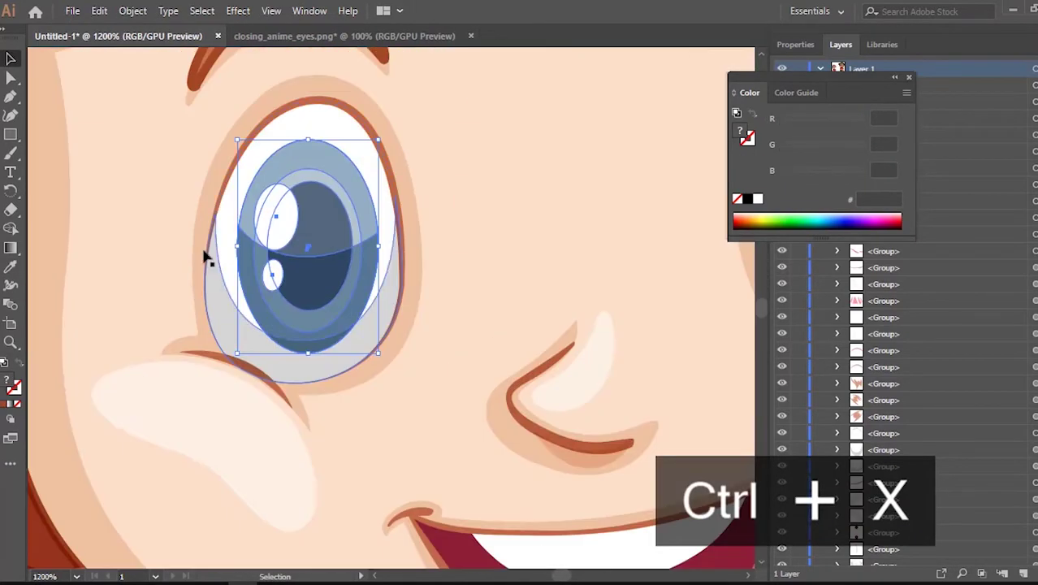
key("ctrl+f")
left_click(289, 89, "shift")
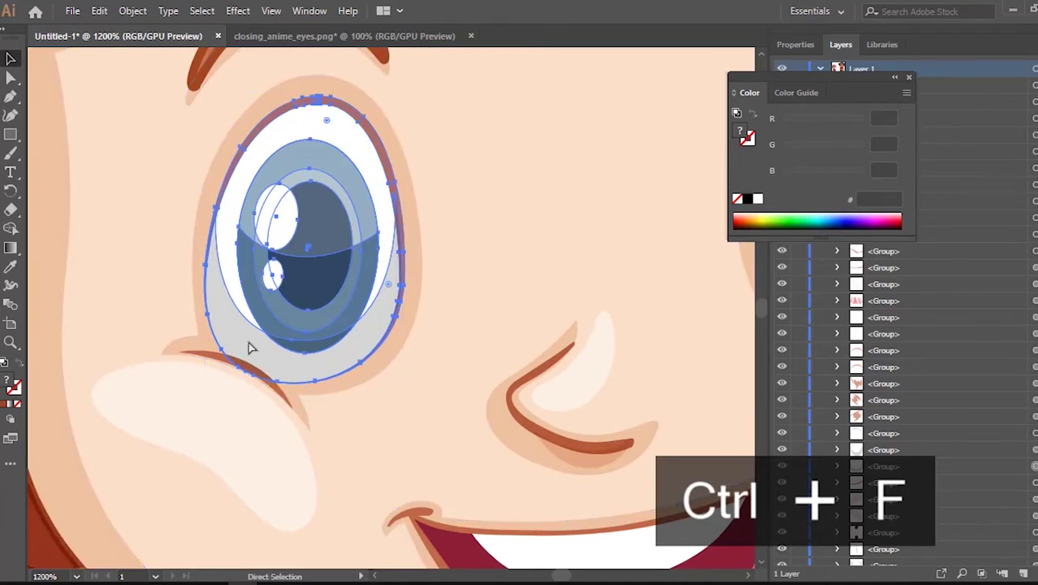
scroll(250, 346, "down", 3)
Gather the iris, white and outline of the girl's right open eye into one group.
left_click(455, 284)
scroll(455, 284, "up", 3)
left_click(449, 195, "shift")
key("ctrl+x")
key("ctrl+z")
scroll(505, 406, "down", 3)
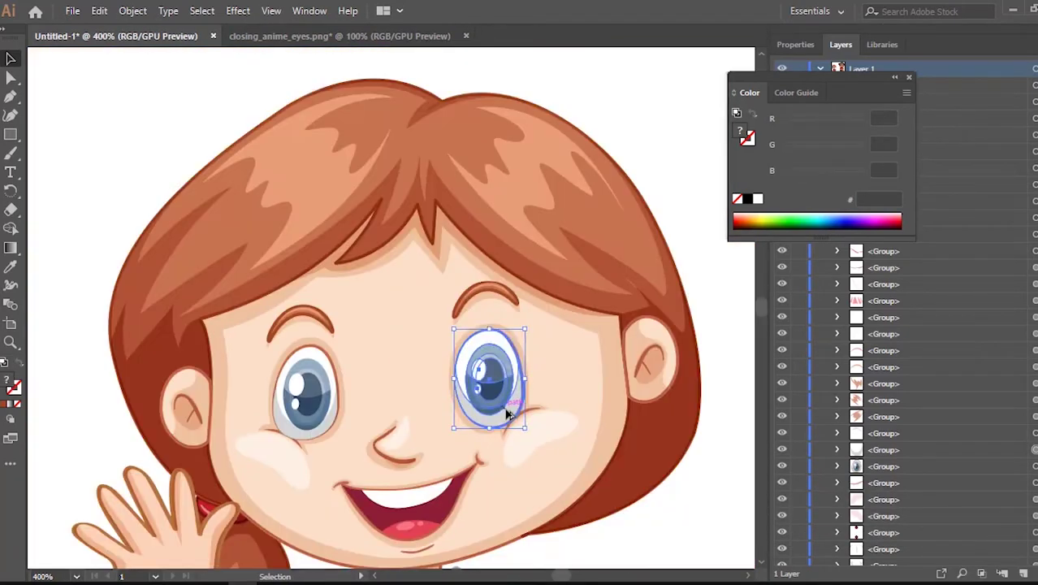
key("ctrl+x")
key("ctrl+z")
scroll(309, 406, "up", 1)
Move the Color panel clear of the layer list and hide both open-eye groups.
left_click(308, 390, "shift")
key("ctrl+x")
key("ctrl+z")
left_click_drag(821, 78, 671, 53)
scroll(987, 244, "down", 4)
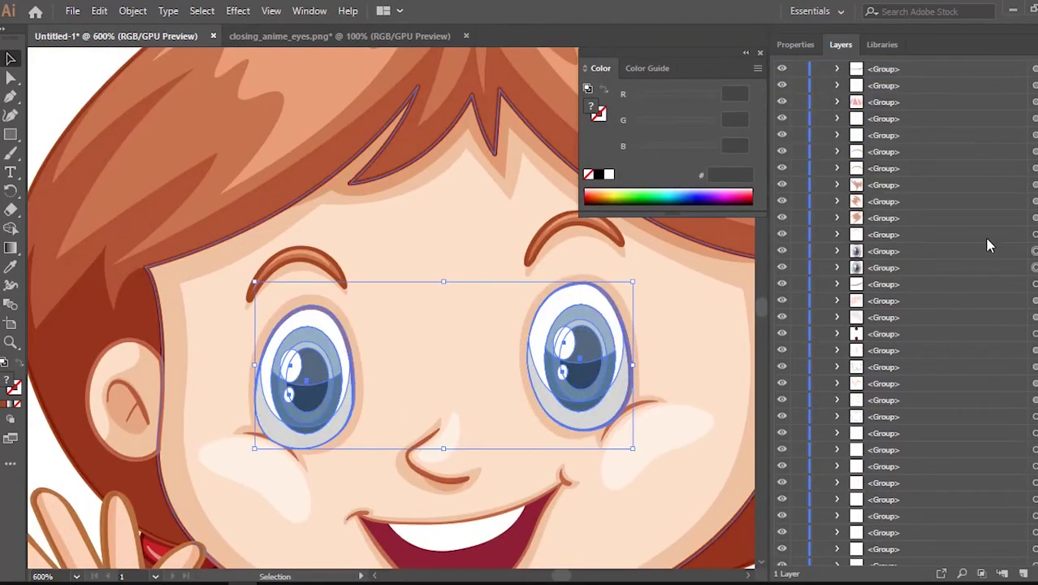
left_click(782, 267)
left_click(782, 250)
Move the closed-eye artwork onto the girl's empty left eye socket.
scroll(377, 336, "down", 4)
left_click(551, 376)
left_click_drag(567, 375, 363, 341)
left_click(639, 350)
scroll(333, 336, "up", 4)
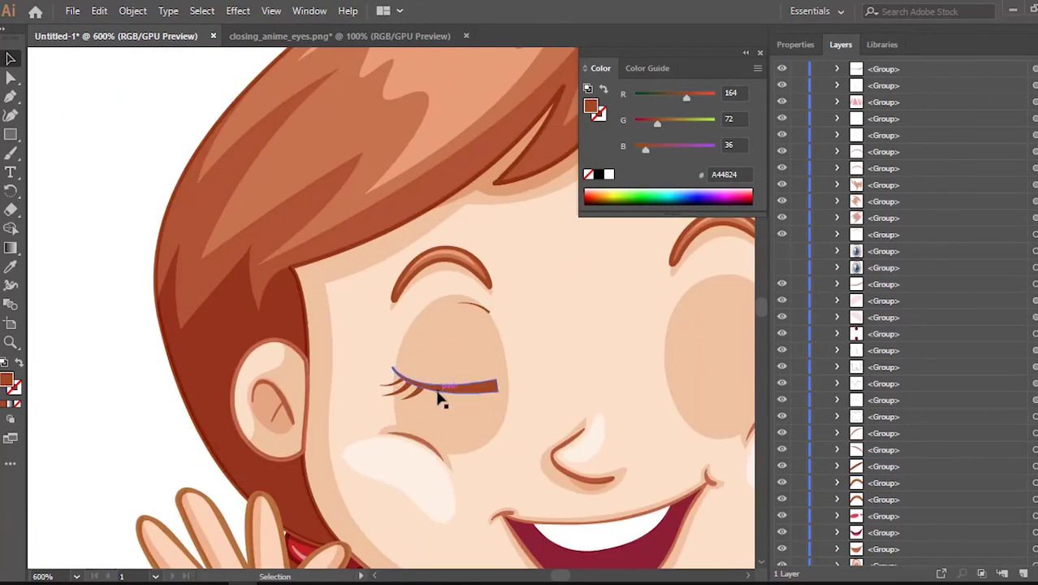
scroll(278, 195, "down", 5)
key("ctrl+z")
scroll(286, 218, "up", 5)
Group the closed lid line with its three lashes and shift it slightly lower over the left eye socket.
left_click(322, 167)
key("ctrl+g")
scroll(298, 175, "up", 4)
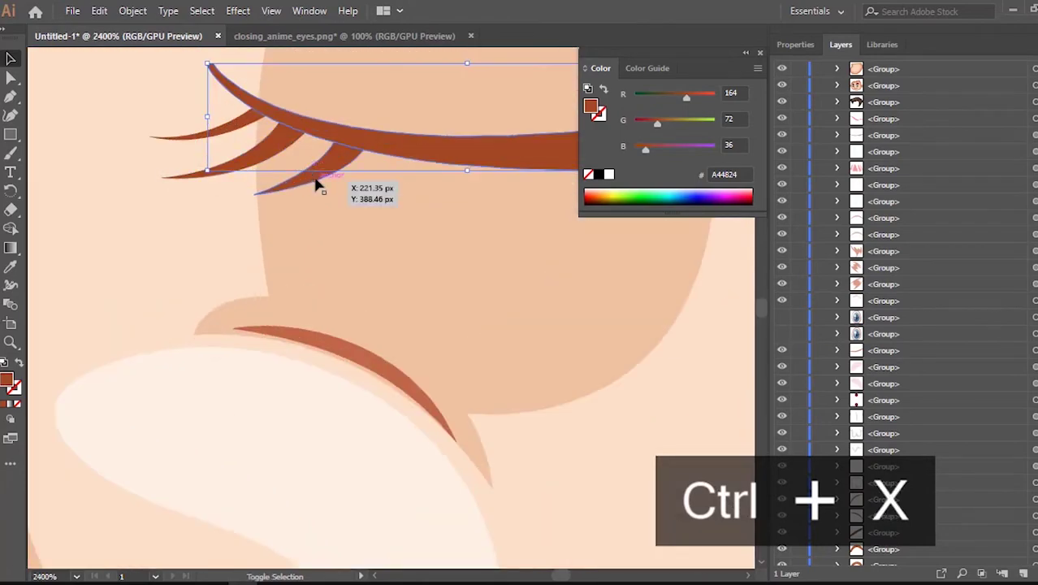
left_click(315, 180, "shift")
left_click(255, 148, "shift")
left_click(239, 128, "shift")
key("ctrl+g")
key("ctrl+z")
left_click_drag(422, 156, 413, 232)
scroll(405, 251, "down", 6)
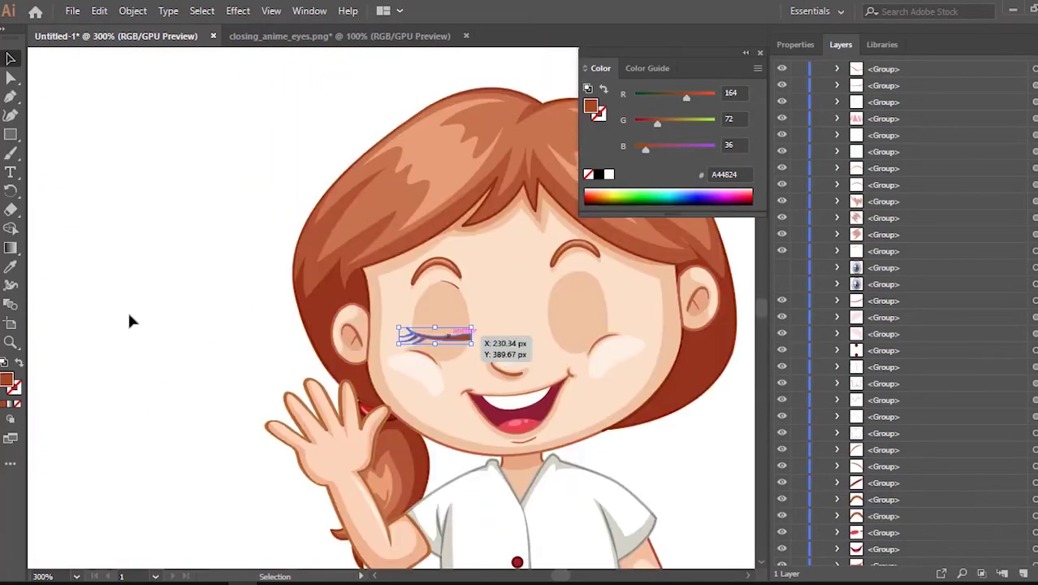
Group the left closed eye with its crease, mirror a copy onto the right eye socket and nudge it into alignment.
scroll(452, 284, "up", 3)
left_click(456, 282, "shift")
key("a")
key("ctrl+g")
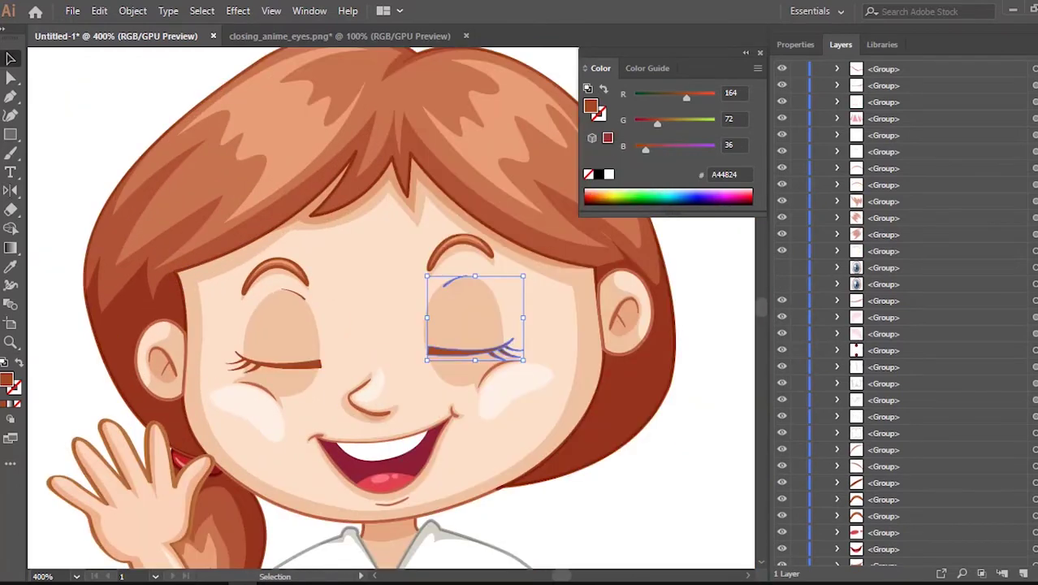
key("Up")
key("Left")
key("Down")
Group both closed eyes under the name blink and hide the grouped open eyes.
key("ctrl+g")
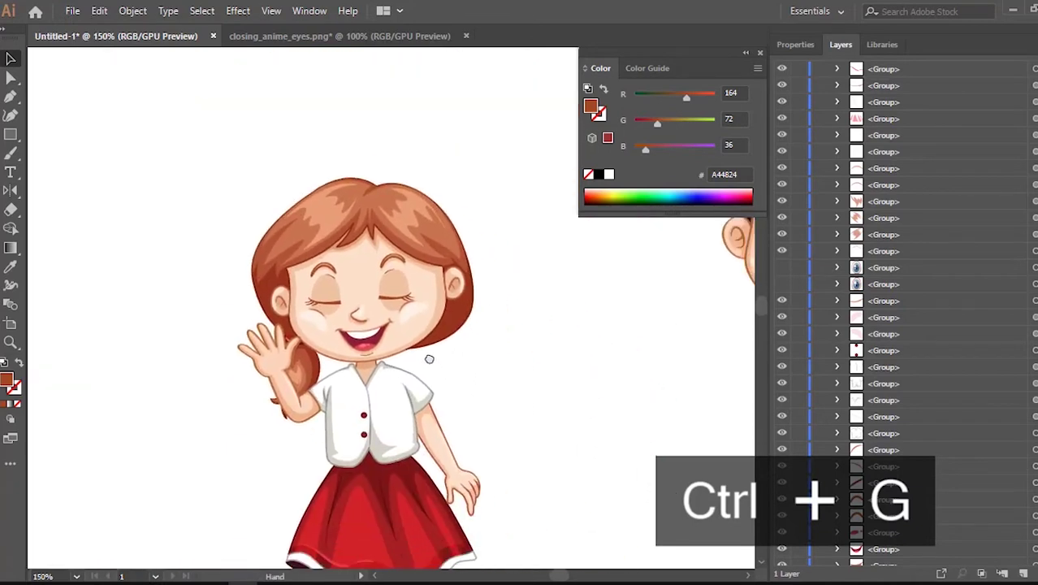
left_click(781, 102)
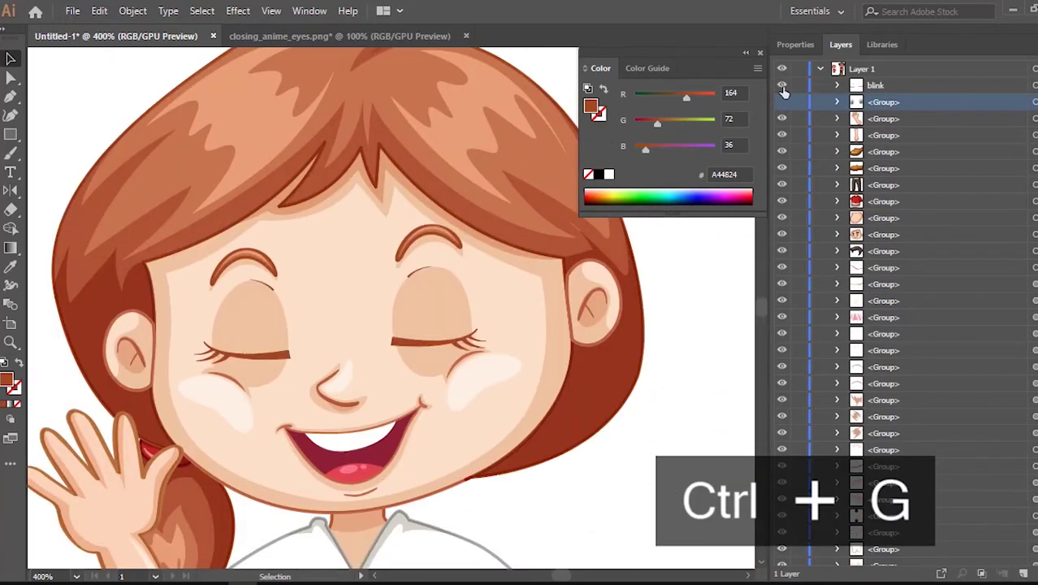
Remove the parts of both darker eye-socket shapes below the closed lid lines with Shape Builder.
scroll(232, 373, "up", 2)
left_click(10, 79)
left_click(249, 265)
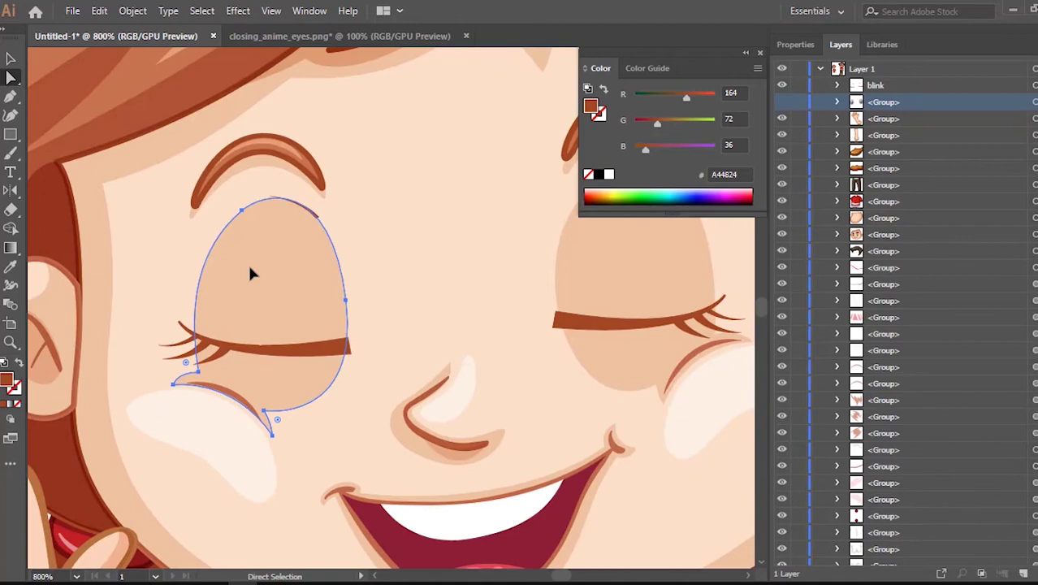
left_click(289, 358, "shift")
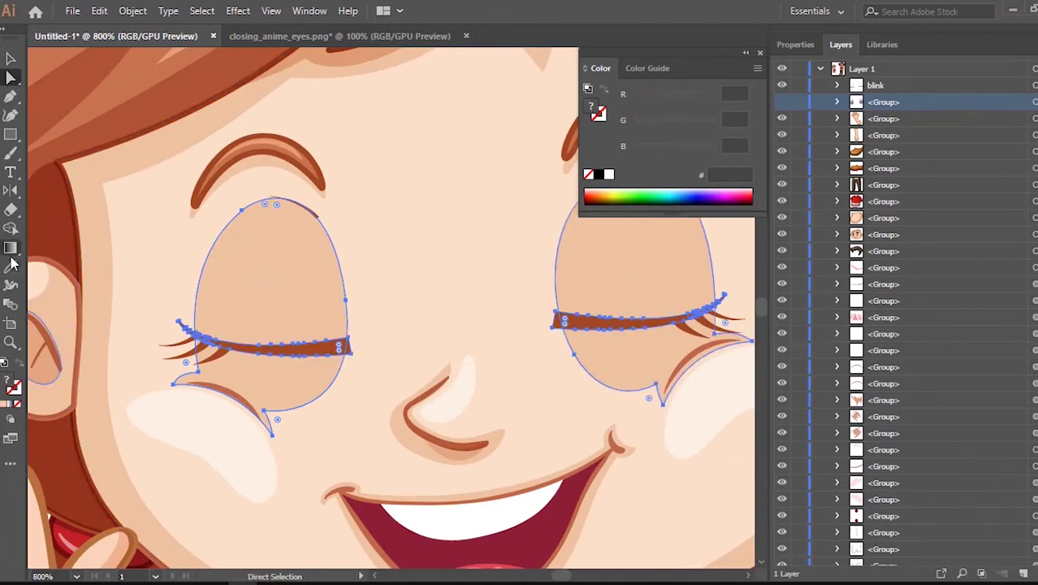
key("shift+m")
key("ctrl+minus")
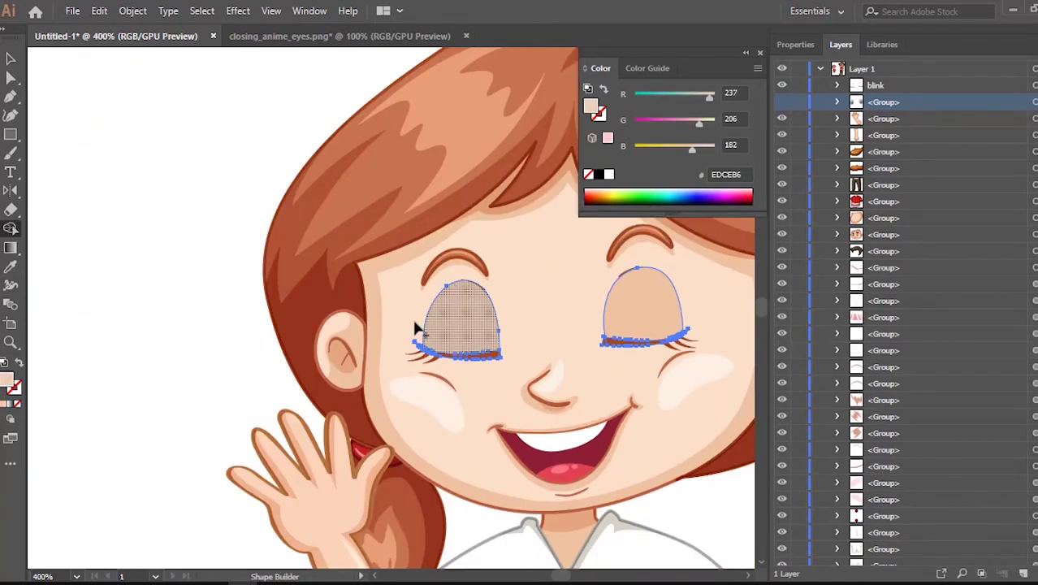
left_click(12, 60)
Toggle the visibility of the open-eye and blink groups to compare the two expressions.
left_click(782, 102)
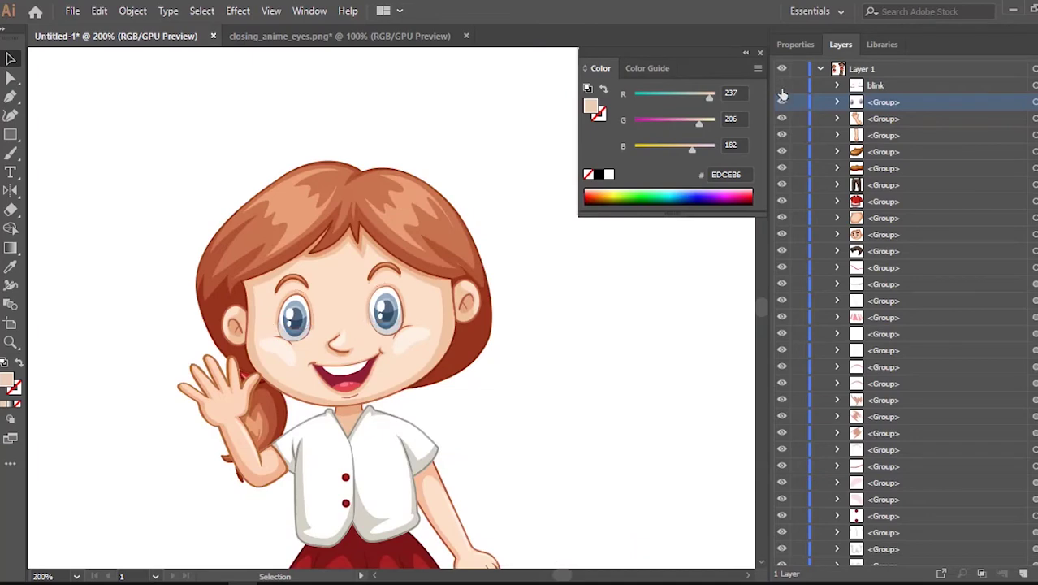
left_click(783, 103)
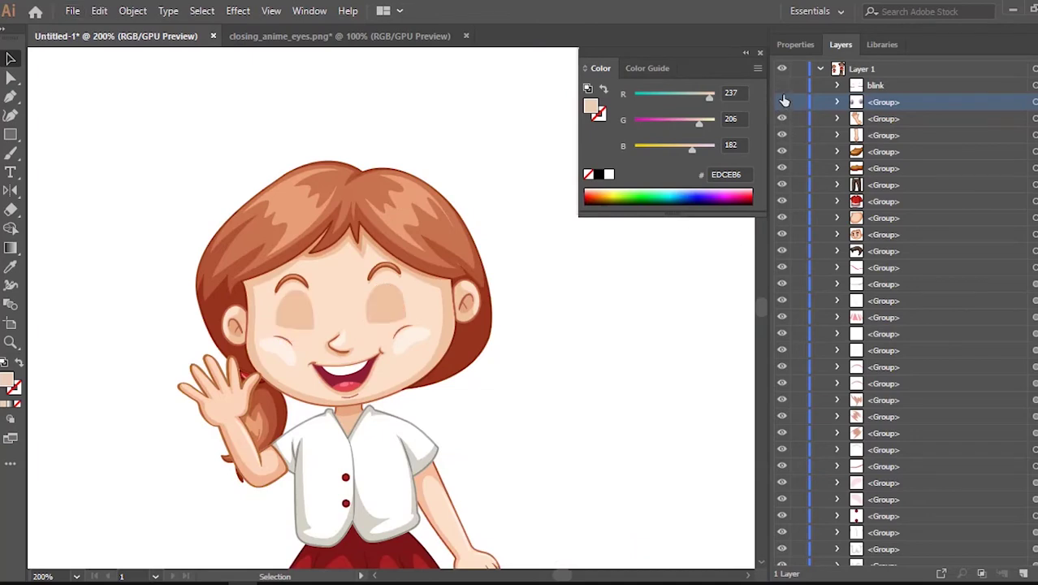
left_click(782, 86)
Draw a closed curved shape for the back hair with the Pen tool, from the hair's left edge to the shirt's centre.
left_click(11, 97)
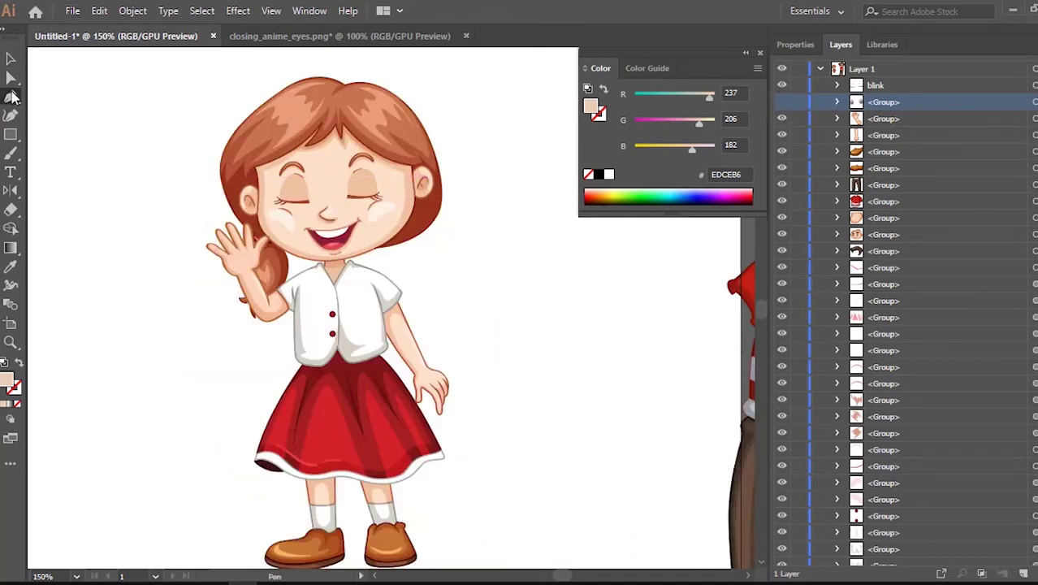
scroll(227, 159, "up", 3)
left_click(222, 163)
left_click_drag(261, 542, 364, 556)
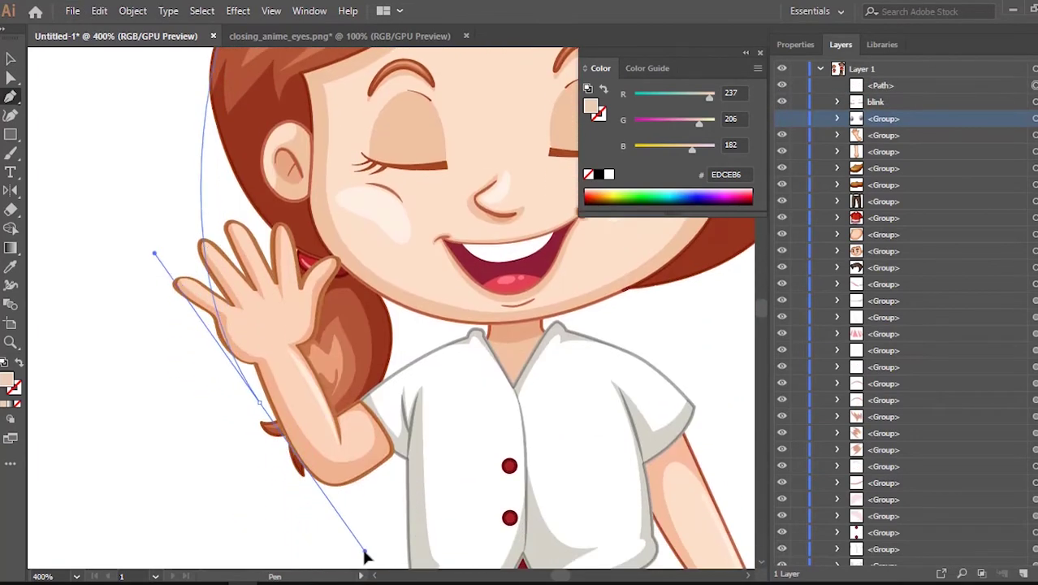
left_click(534, 428)
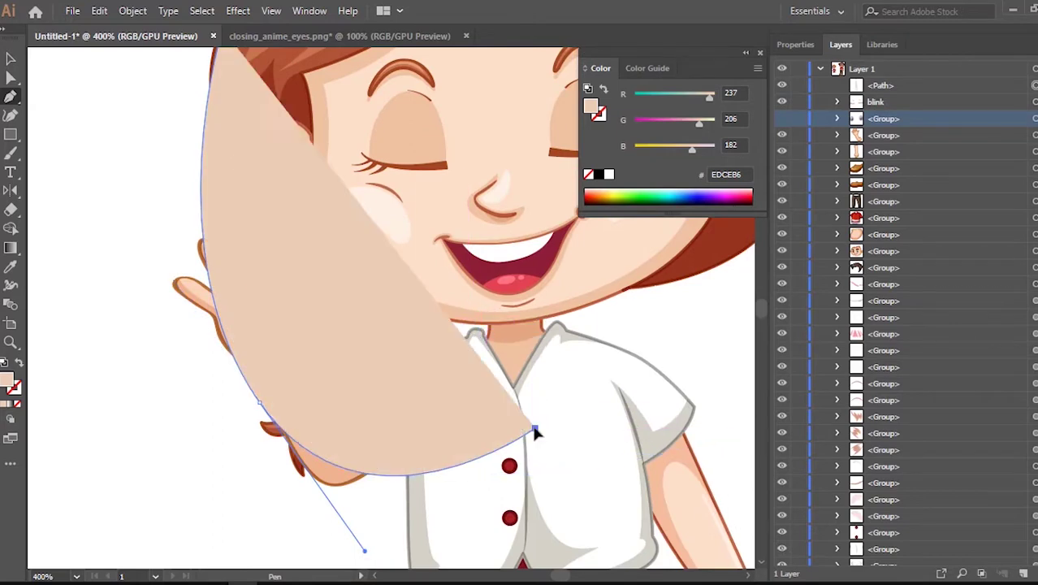
scroll(534, 428, "down", 2)
left_click(533, 180)
left_click(376, 231)
left_click(12, 60)
scroll(467, 371, "down", 1)
Send the new back-hair shape behind all the other character artwork.
right_click(465, 378)
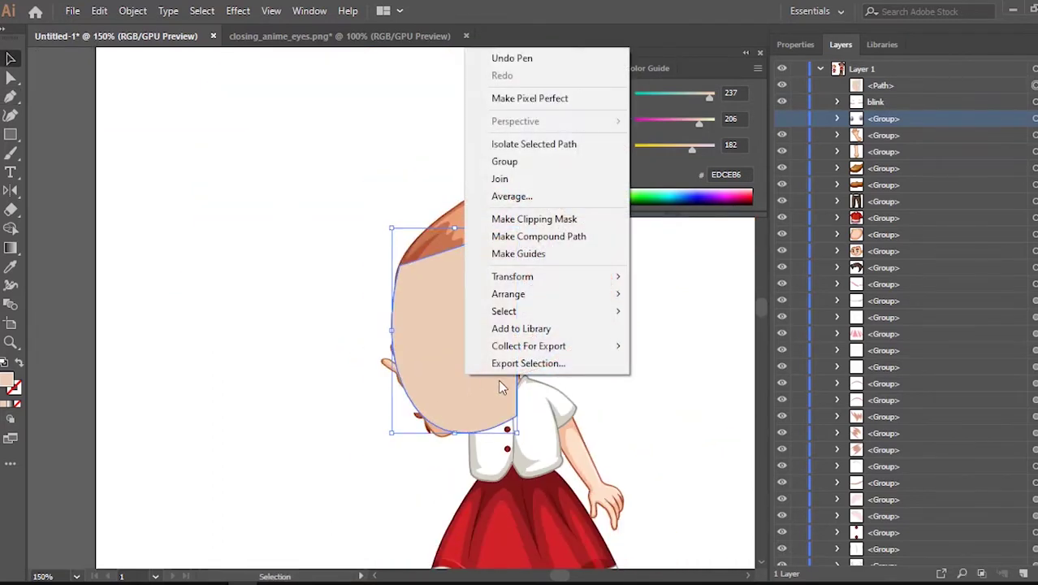
mouse_move(569, 294)
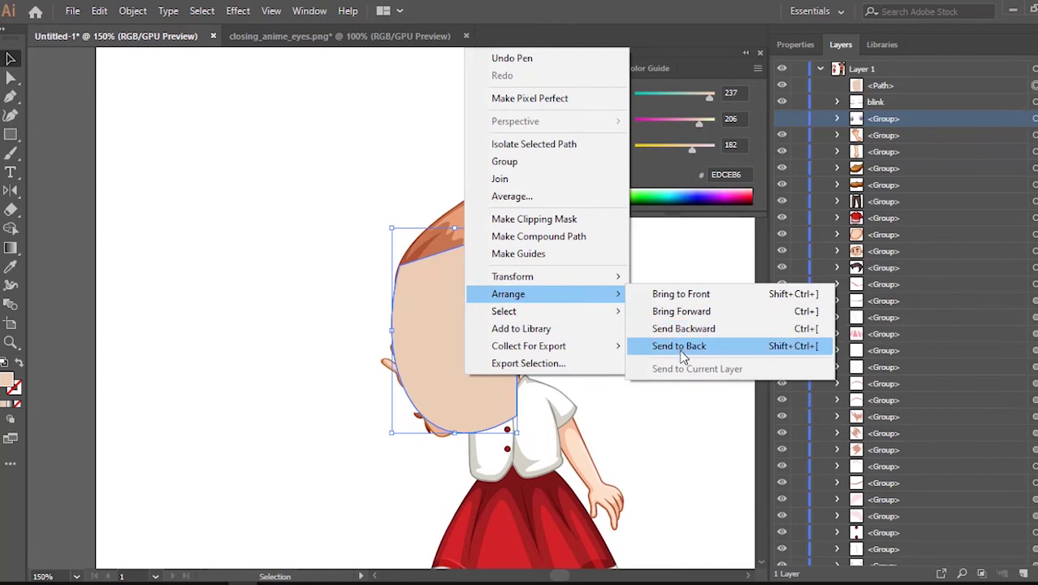
left_click(681, 347)
Reflect a copy of the back-hair shape across a vertical axis at the neck's centre.
scroll(114, 286, "right", 3)
key("o")
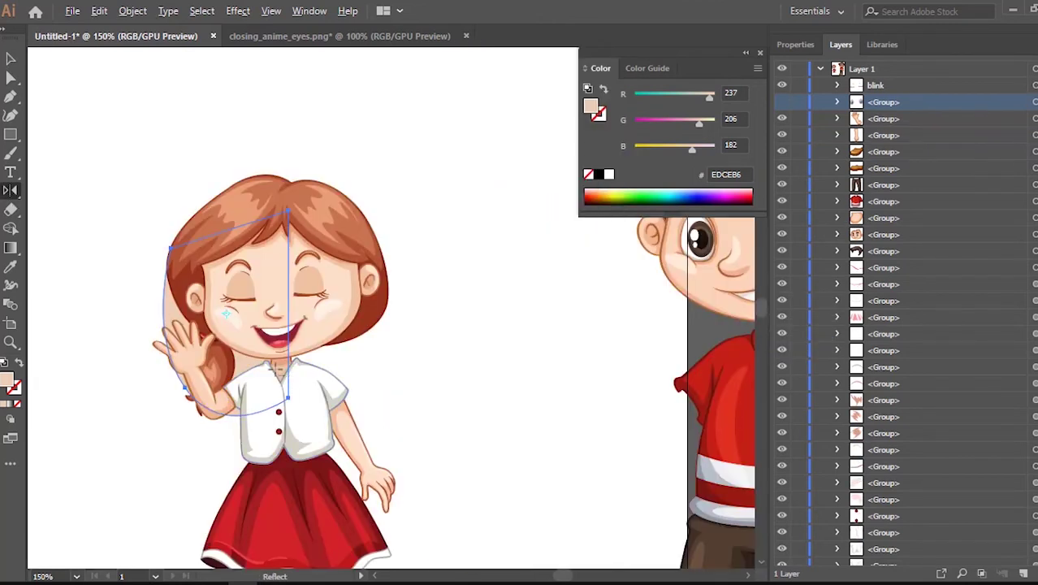
left_click(275, 370, "alt")
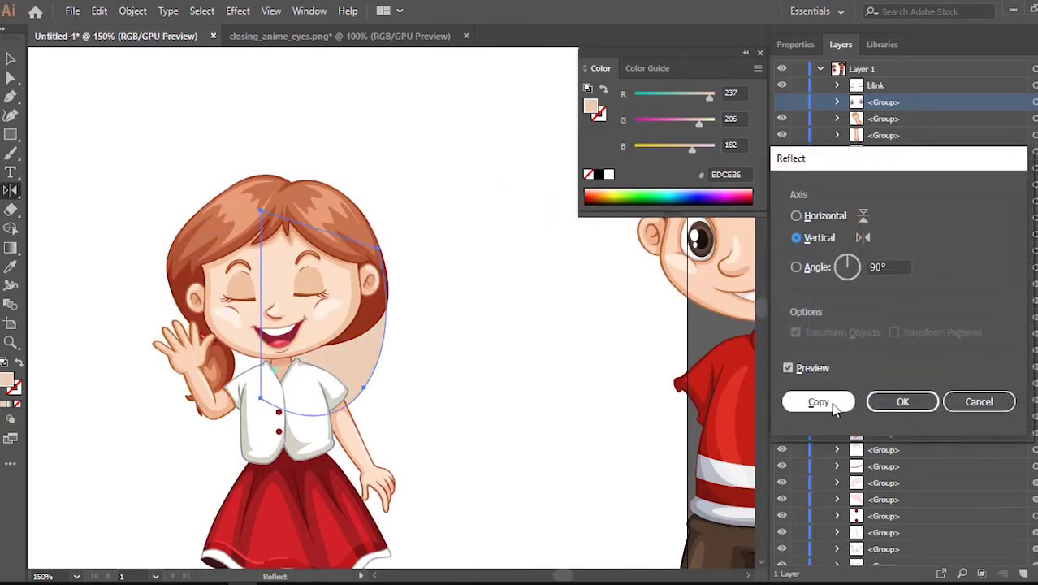
left_click(818, 402)
Merge the two back-hair halves with Shape Builder and fill the result with the sampled hair colour C77450.
left_click(11, 61)
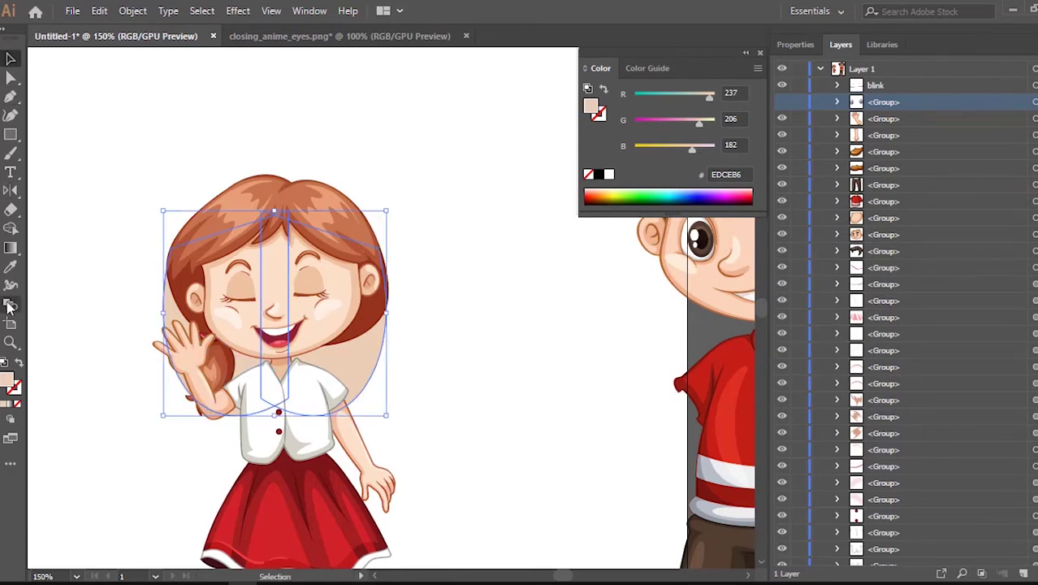
left_click(10, 230)
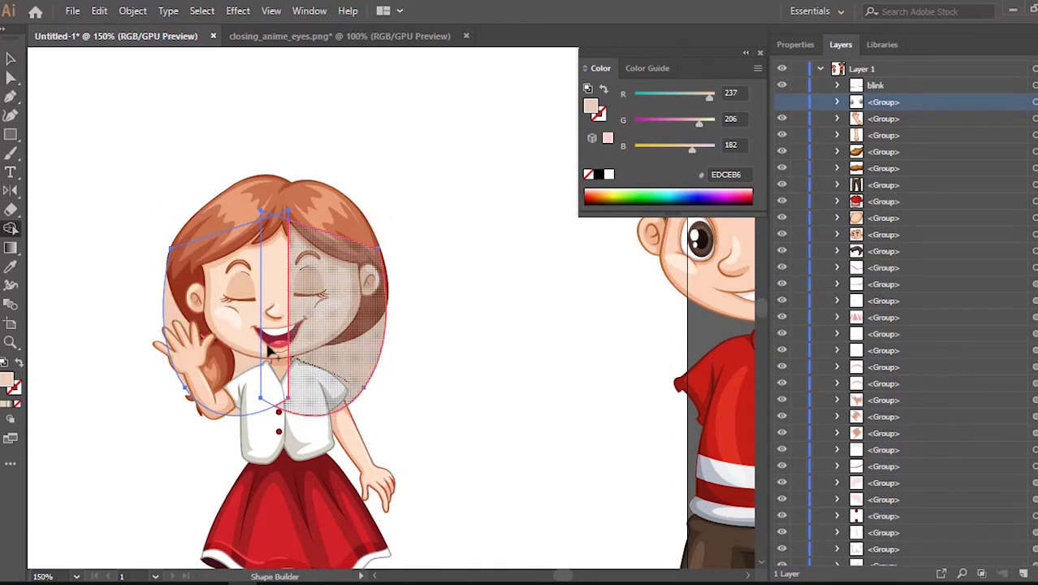
scroll(280, 182, "up", 3)
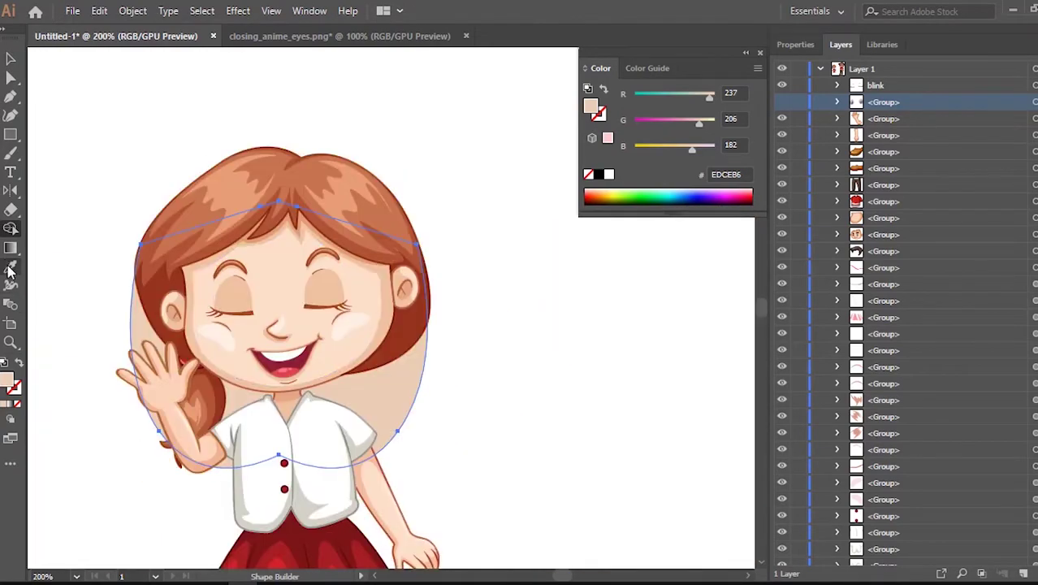
left_click(156, 289)
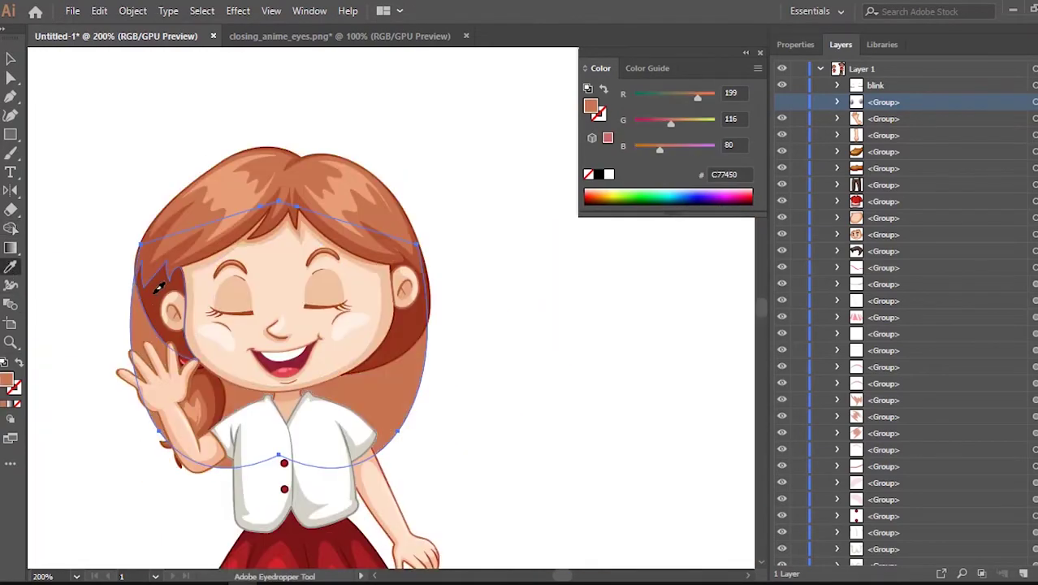
key("v")
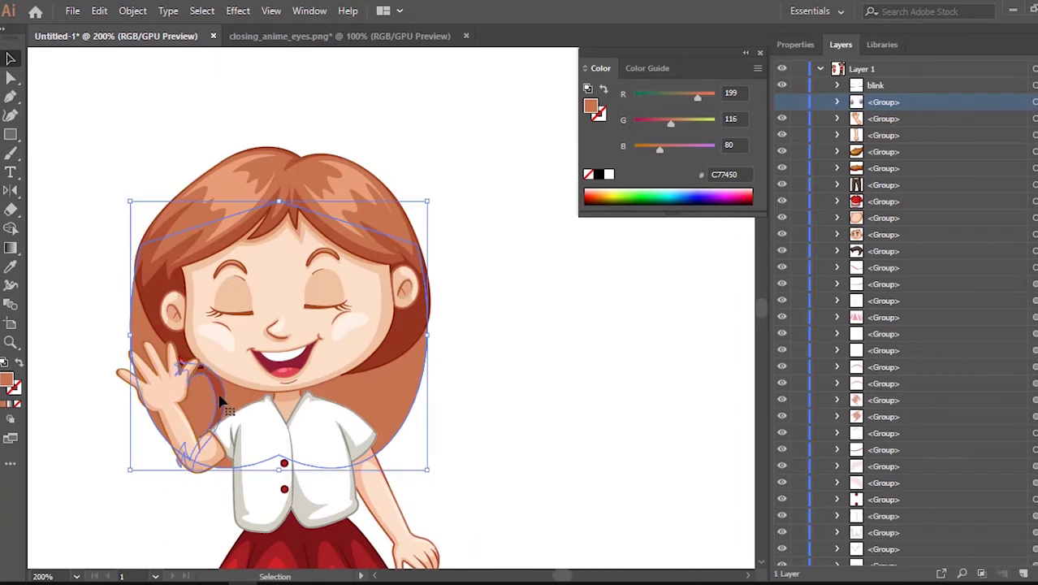
Delete the ponytail and its red hair tie behind the waving hand, keeping the new back-hair shape.
key("Delete")
key("ctrl+z")
left_click(214, 392)
key("Delete")
scroll(201, 366, "up", 5)
left_click(143, 352)
key("Delete")
left_click(136, 333)
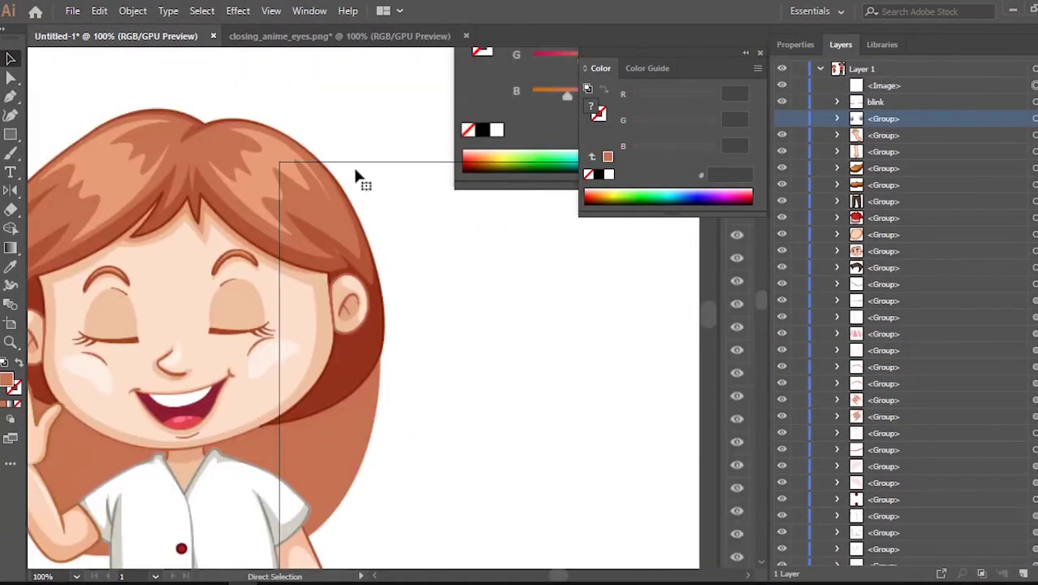
Move the pasted screenshot image up so that it no longer covers the girl character.
key("ctrl+z")
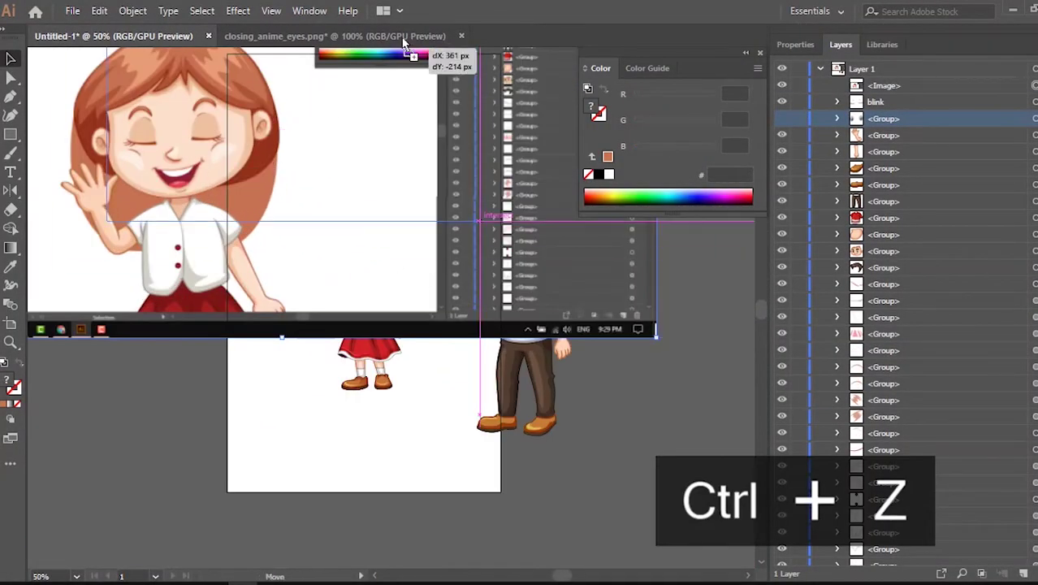
left_click_drag(238, 261, 223, 125)
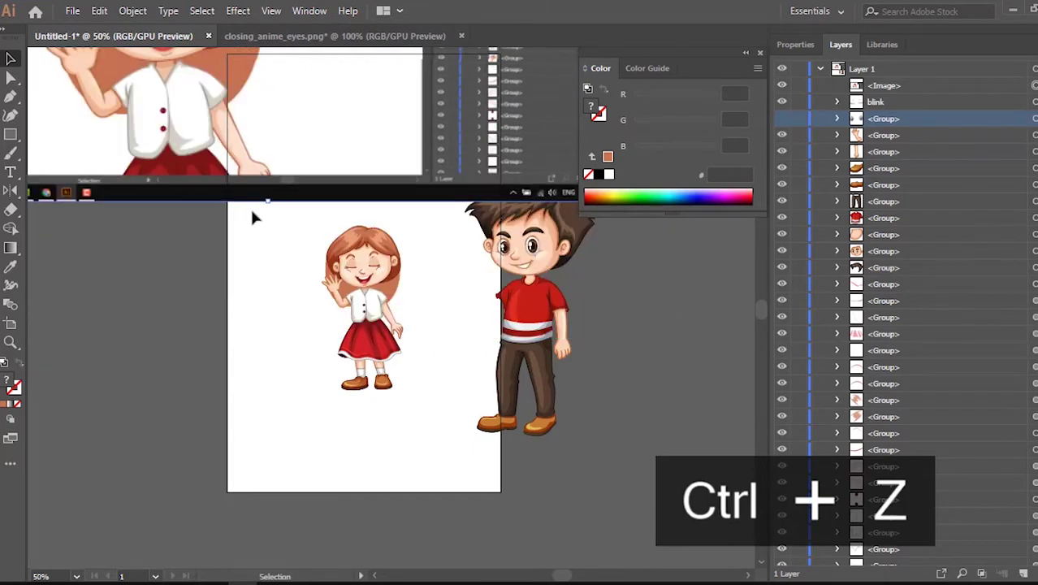
scroll(413, 311, "up", 2)
Fill the back-hair shape with the dark hair colour 812510 sampled from the pasted screenshot, and remove that image.
left_click(399, 367)
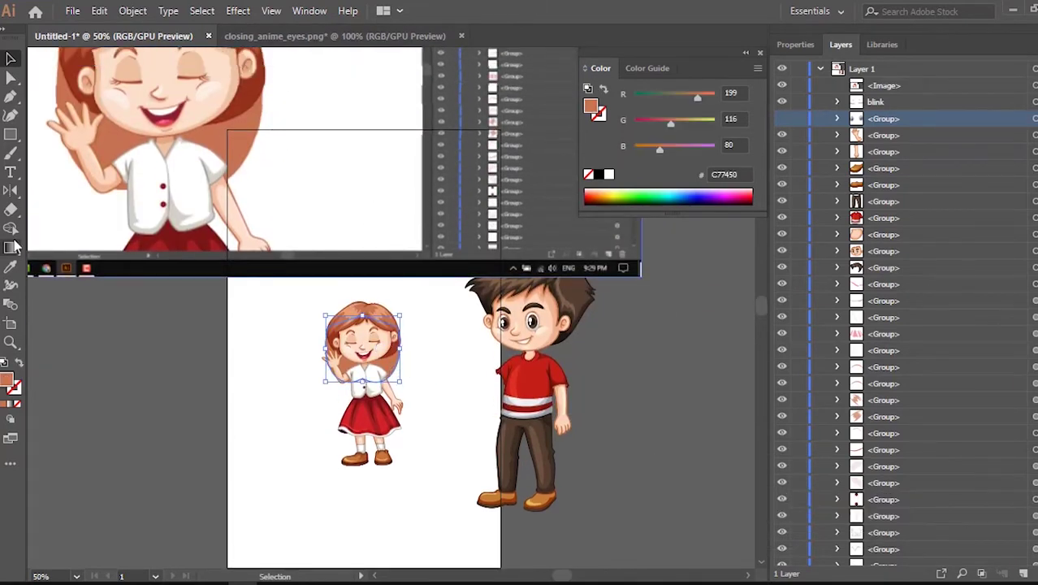
scroll(218, 73, "up", 4)
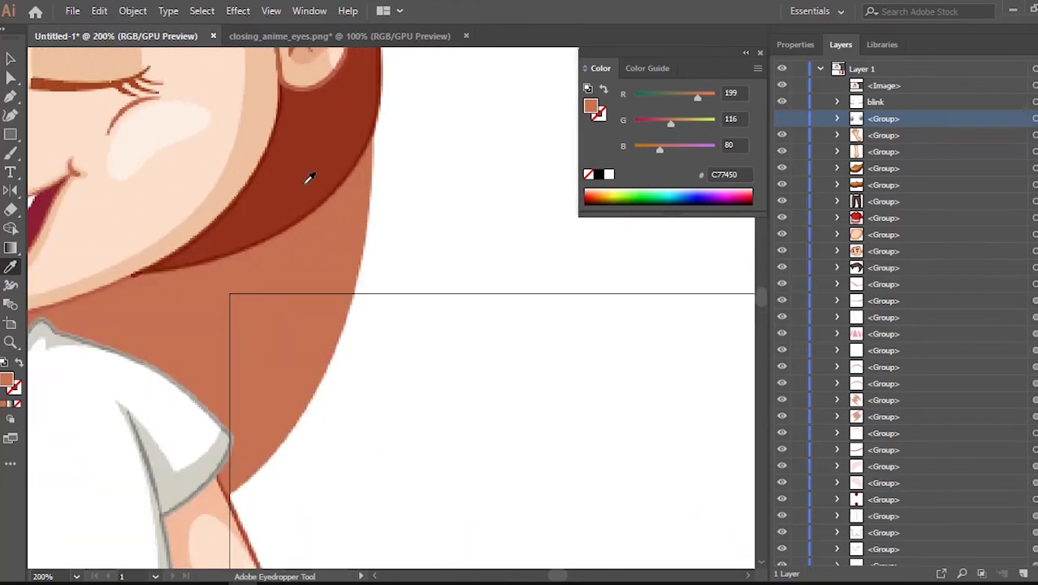
left_click(304, 183)
key("ctrl+v")
scroll(304, 197, "up", 4)
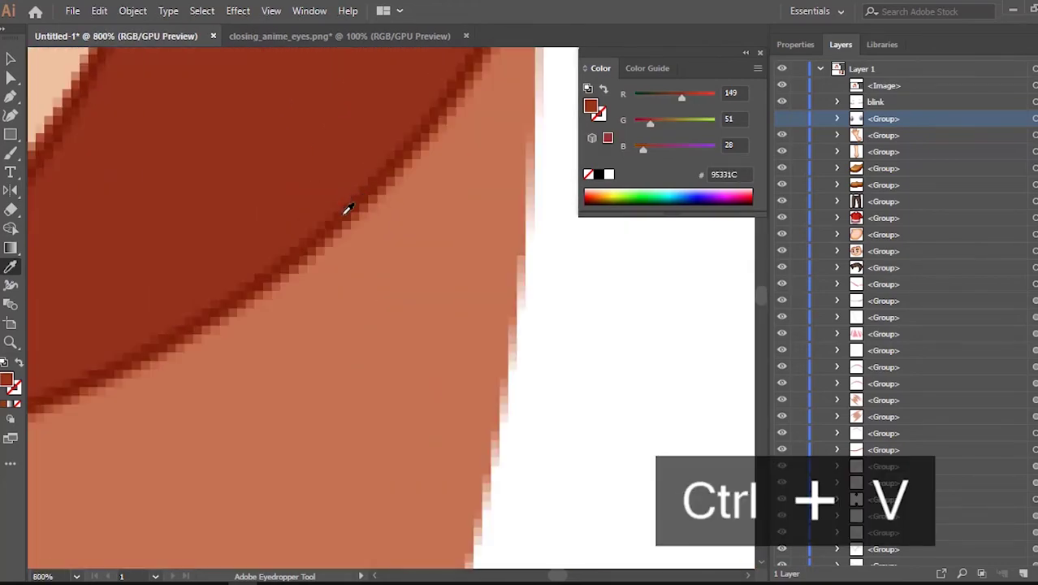
scroll(345, 214, "down", 10)
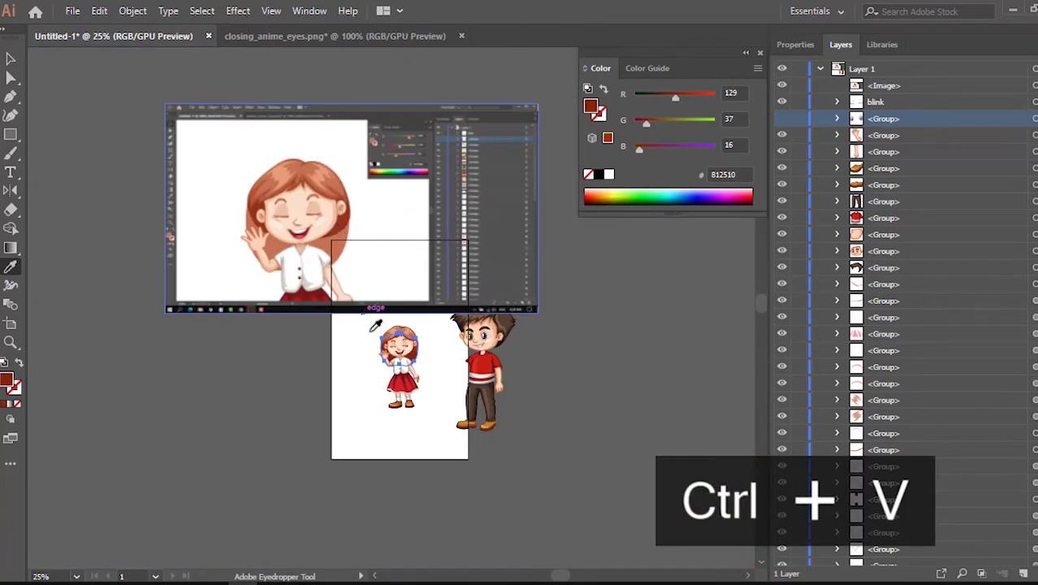
scroll(397, 356, "up", 4)
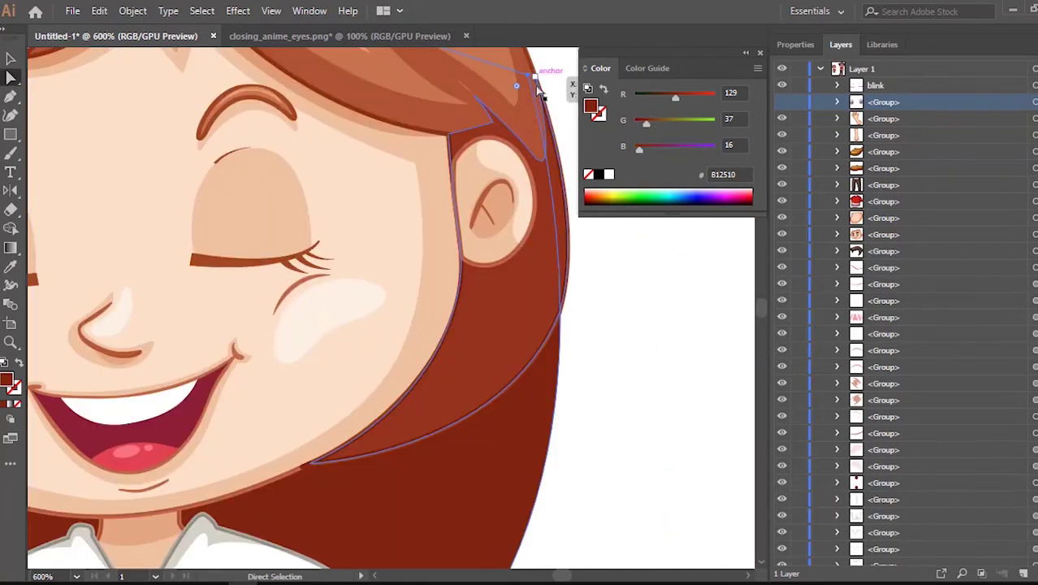
Reshape the back hair's outer edge beside the ear so that it follows the front hair's outline.
scroll(537, 92, "up", 1)
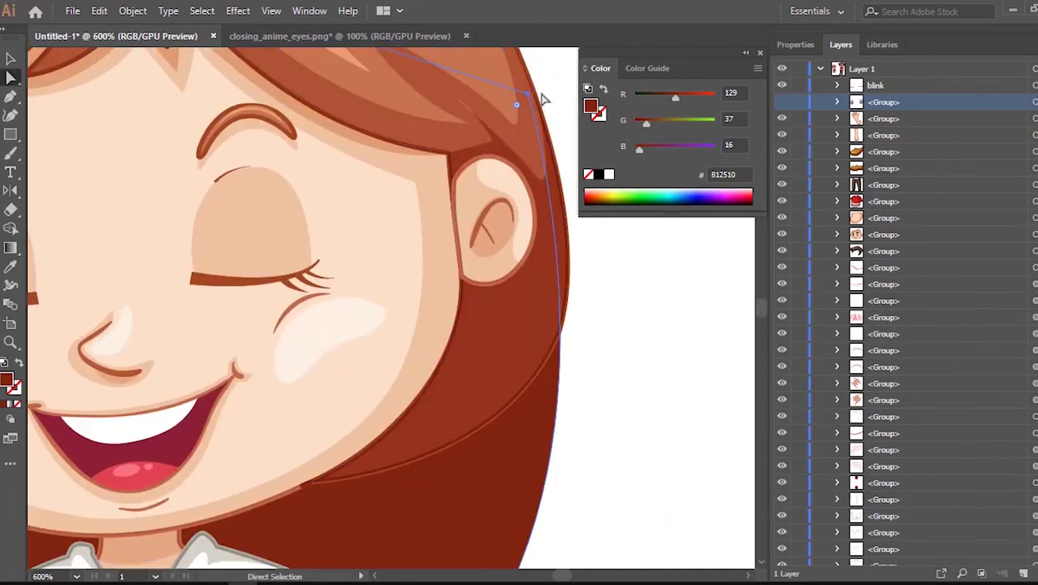
left_click_drag(533, 99, 544, 157)
left_click(638, 258)
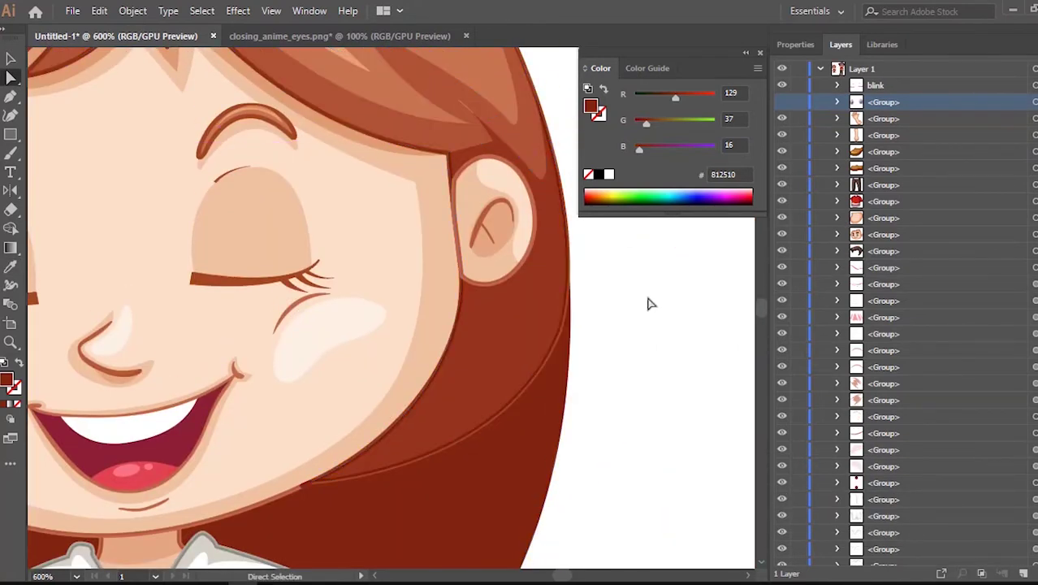
Rotate the waving arm on the girl counterclockwise and nudge it down so that its upper end meets the sleeve.
scroll(686, 325, "down", 5)
scroll(656, 445, "up", 1)
scroll(569, 455, "right", 3)
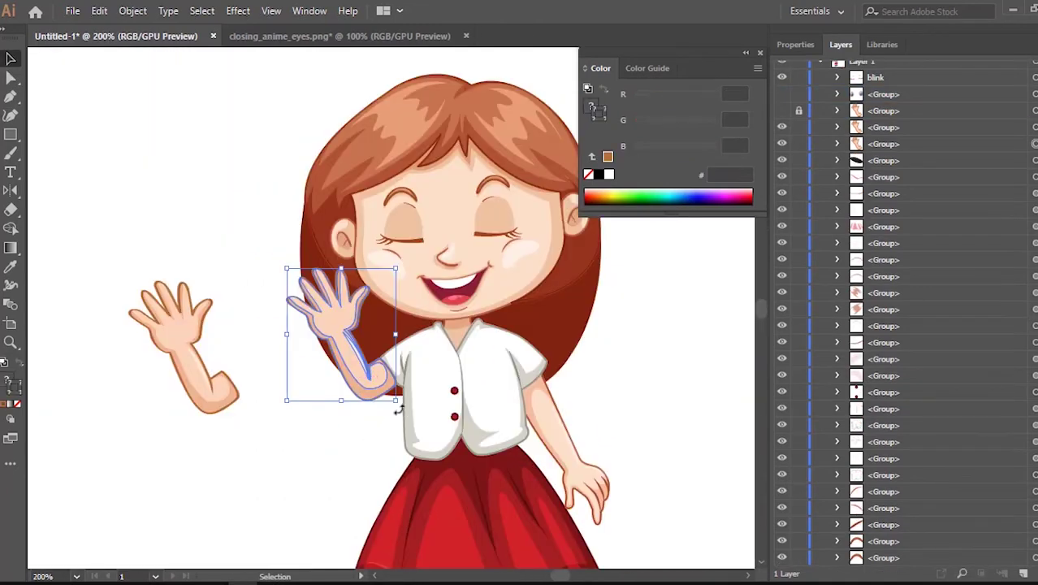
left_click_drag(398, 410, 340, 382)
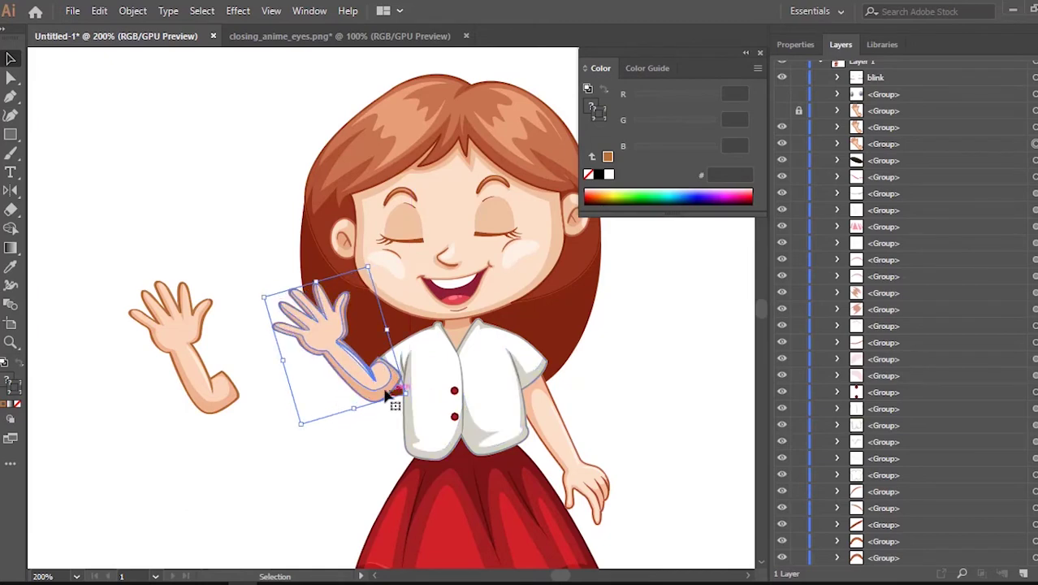
left_click_drag(380, 395, 379, 399)
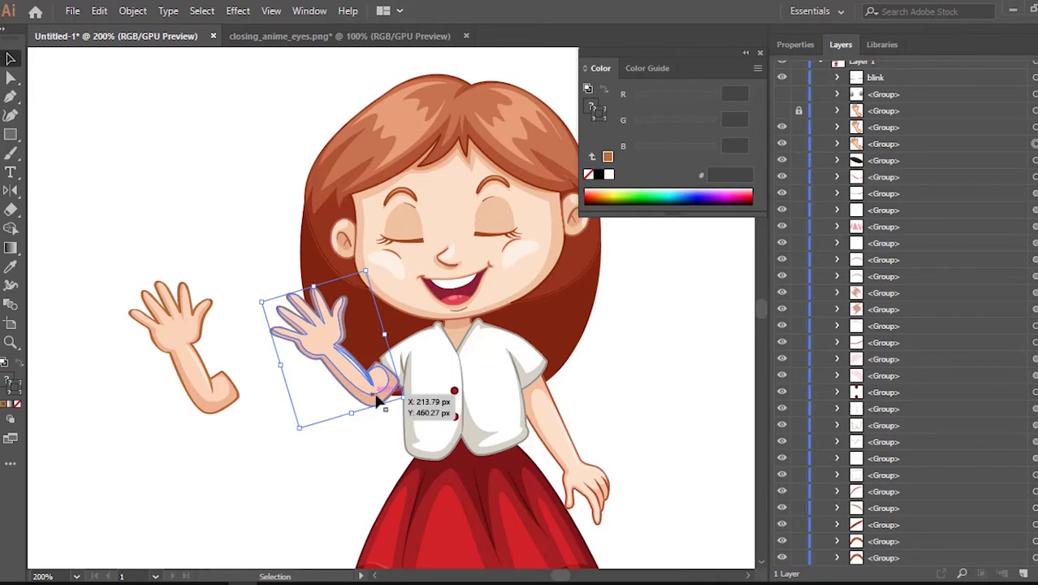
left_click_drag(375, 400, 376, 404)
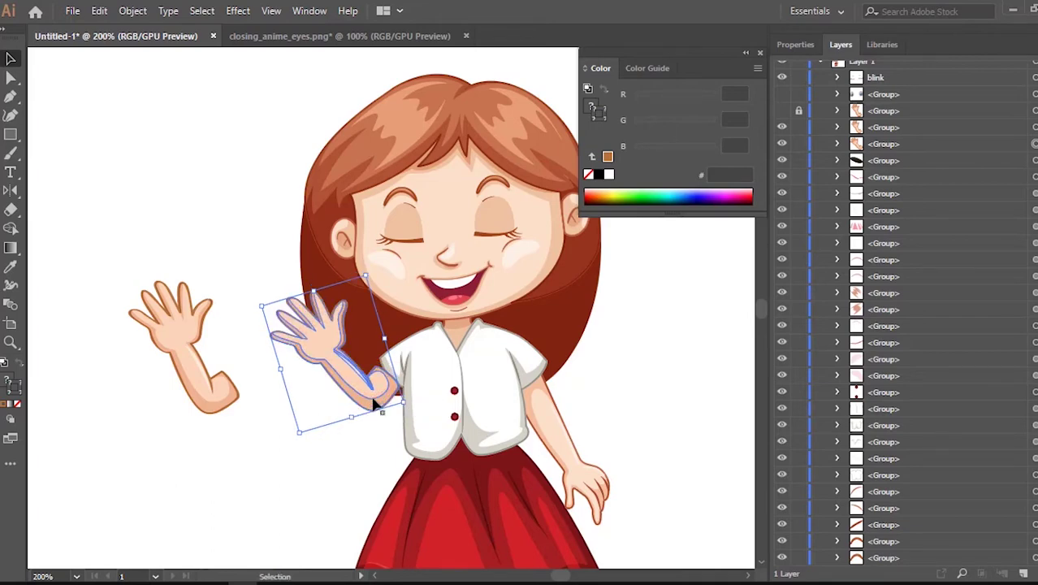
Move the upper corner anchor point of the rotated arm's outline onto the corner of the sleeve.
scroll(386, 401, "up", 2)
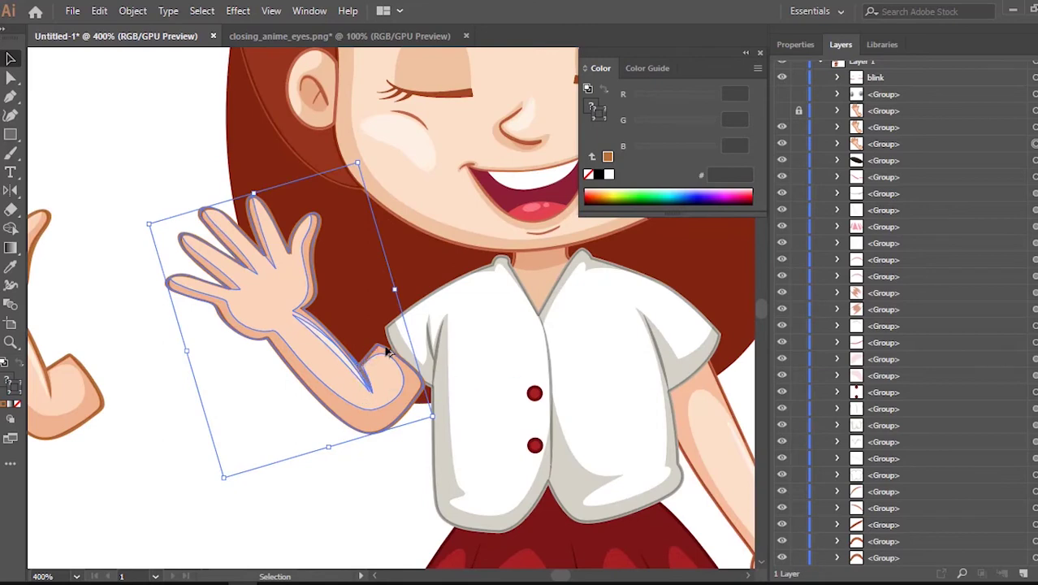
scroll(388, 351, "up", 2)
left_click(12, 79)
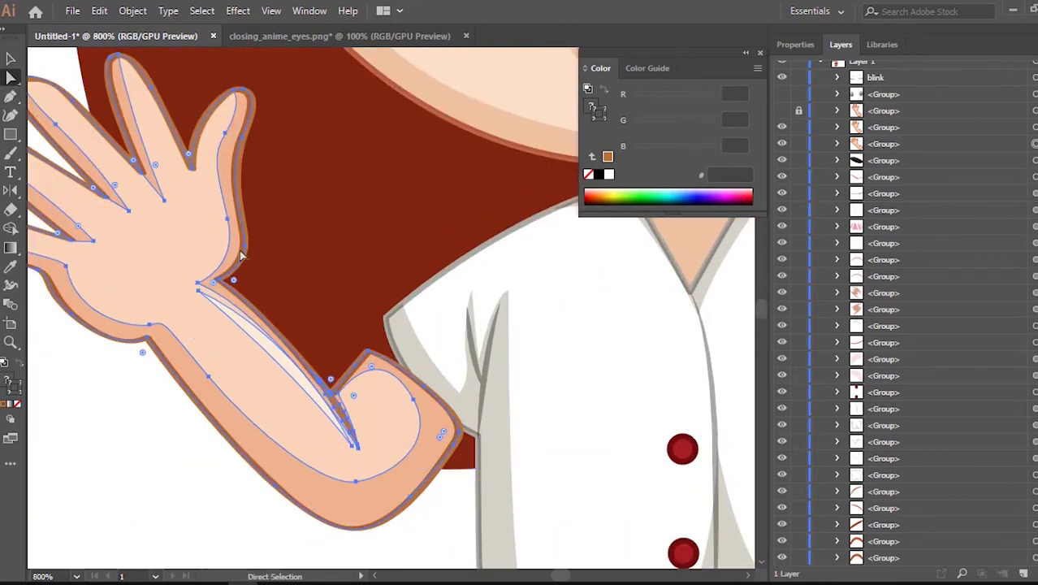
scroll(416, 383, "up", 2)
left_click_drag(455, 422, 508, 321)
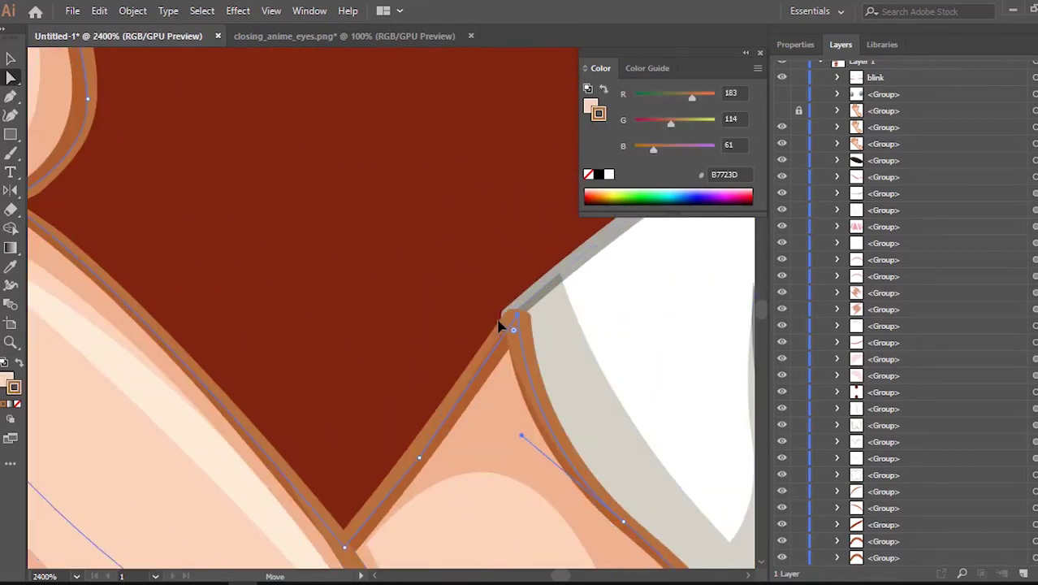
key("ctrl+z")
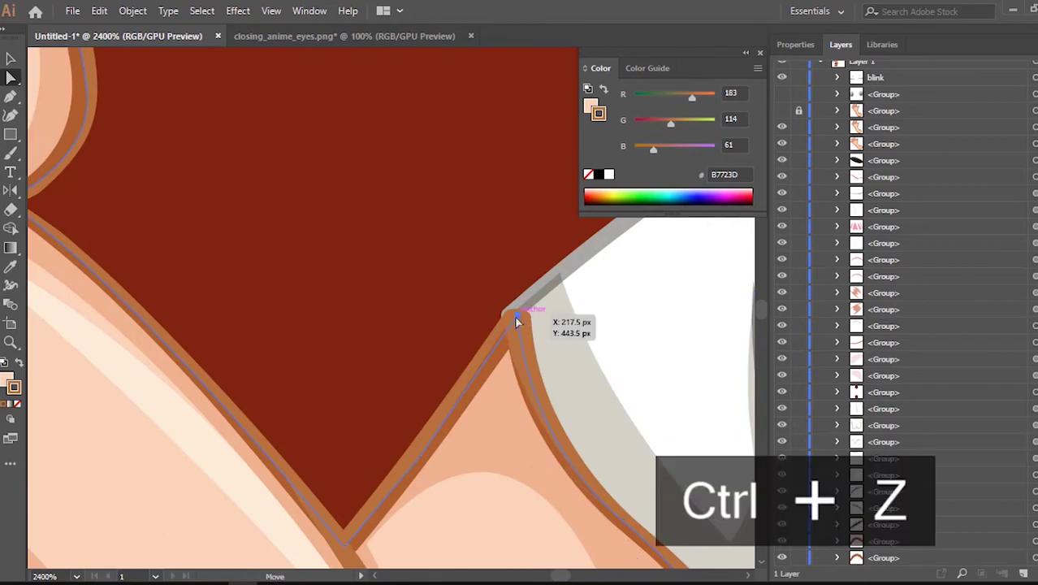
left_click_drag(503, 323, 508, 345)
scroll(532, 419, "down", 1)
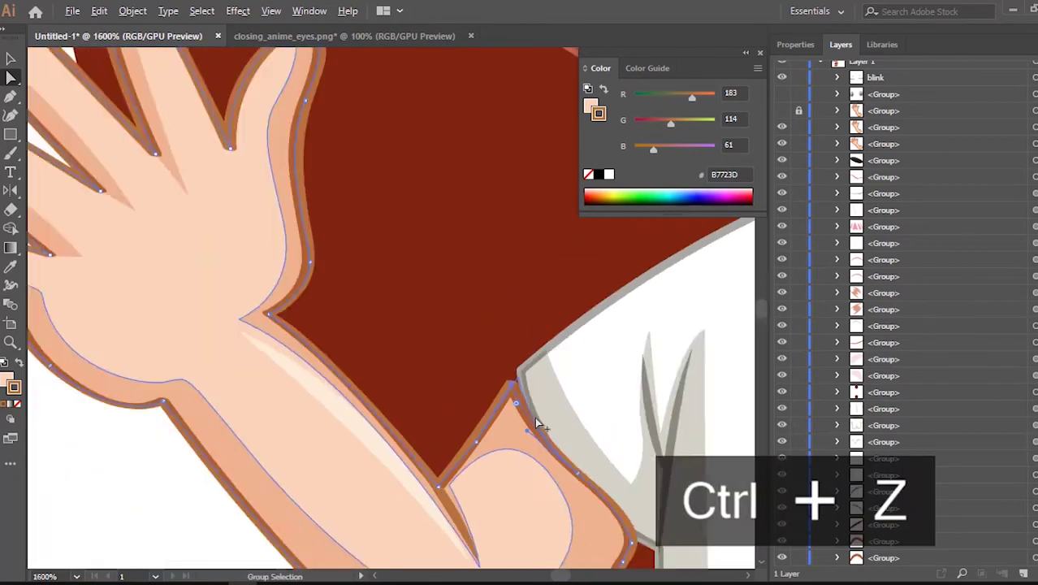
scroll(536, 422, "down", 4)
scroll(540, 483, "up", 3)
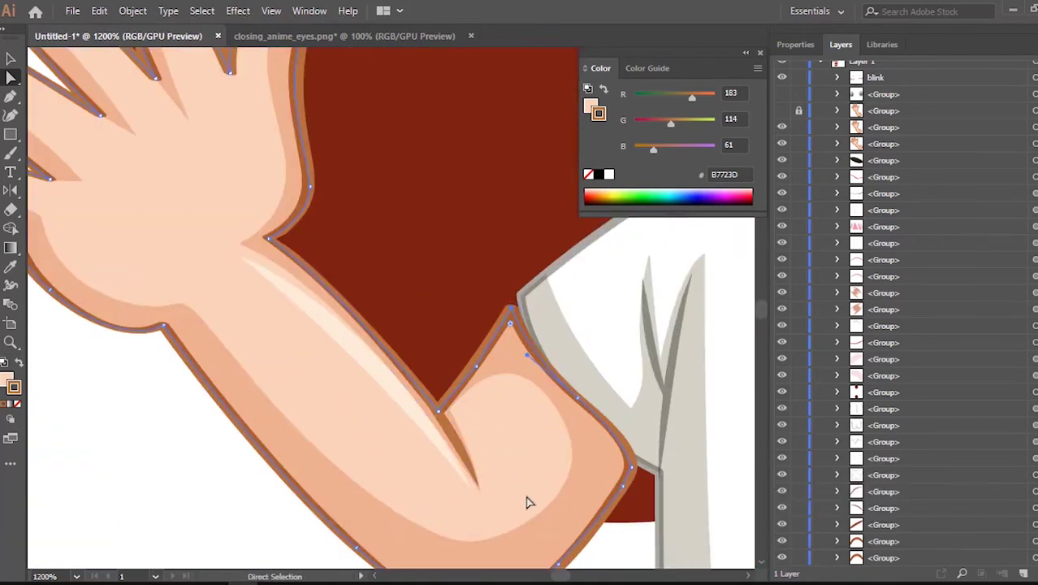
scroll(488, 325, "up", 3)
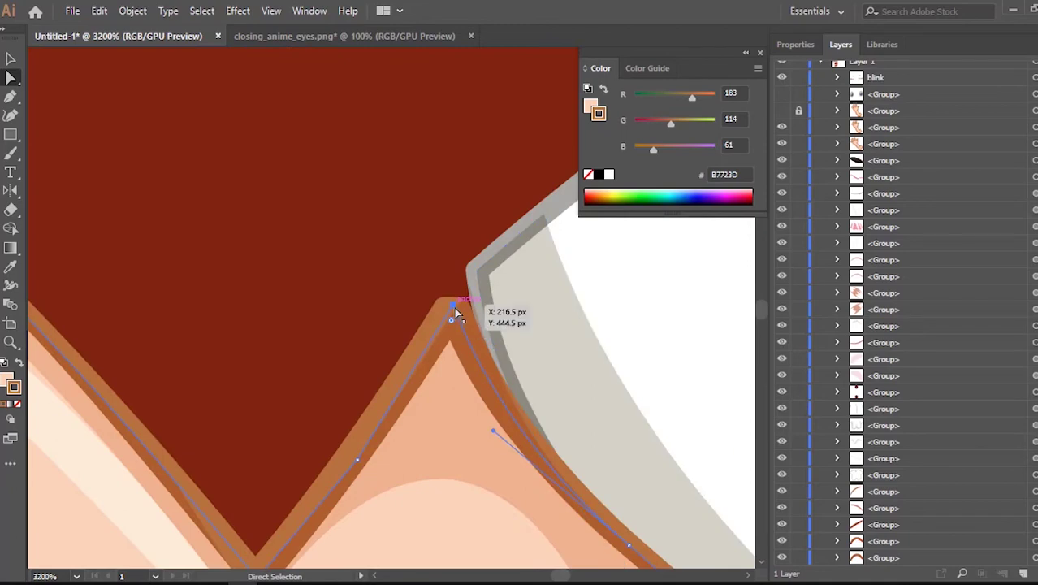
left_click_drag(455, 311, 481, 276)
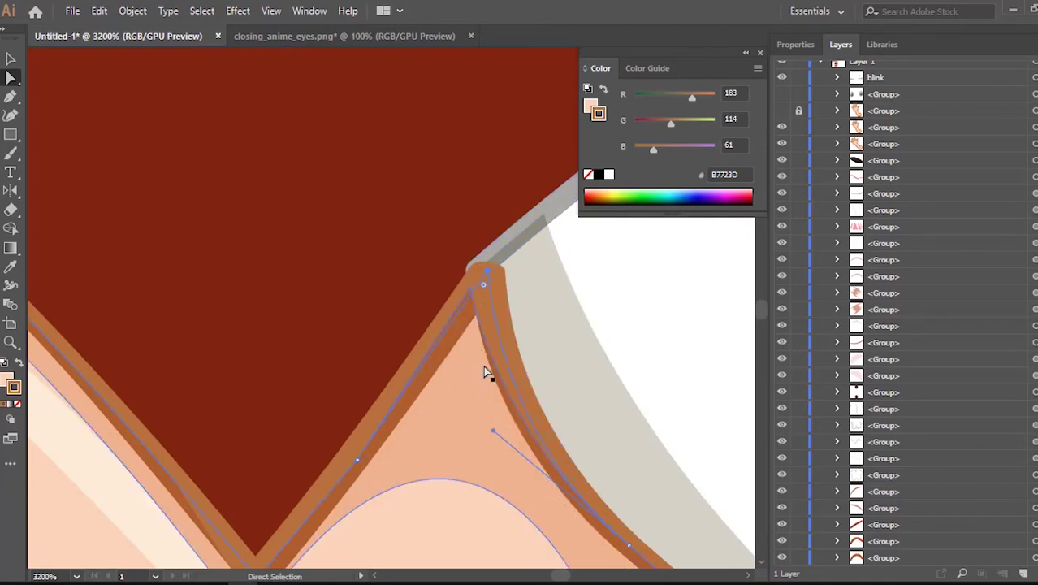
scroll(488, 390, "down", 6)
scroll(329, 508, "down", 2)
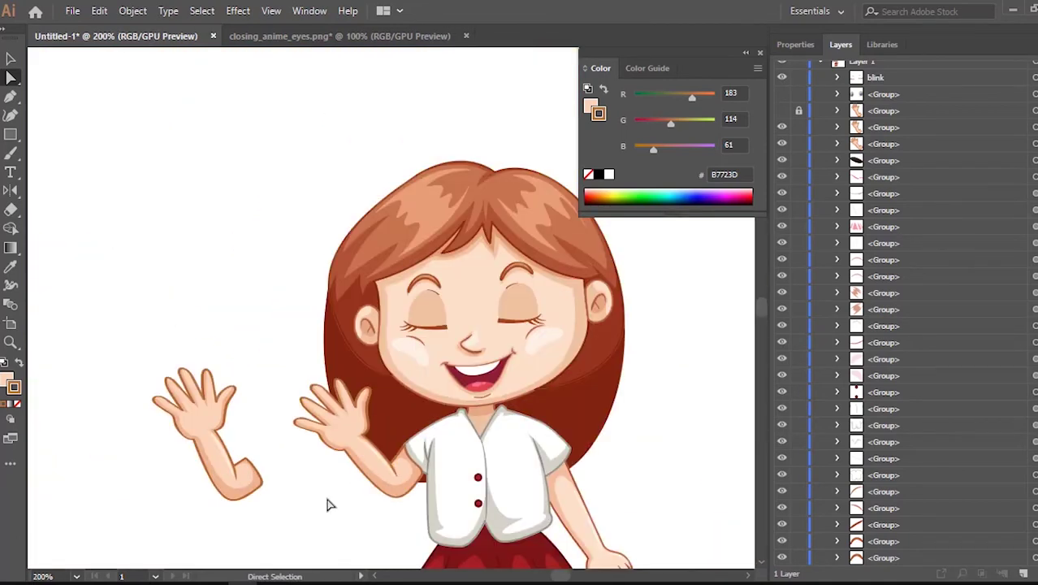
Delete the spare arm copy standing beside the girl.
scroll(538, 374, "up", 4)
left_click(11, 211)
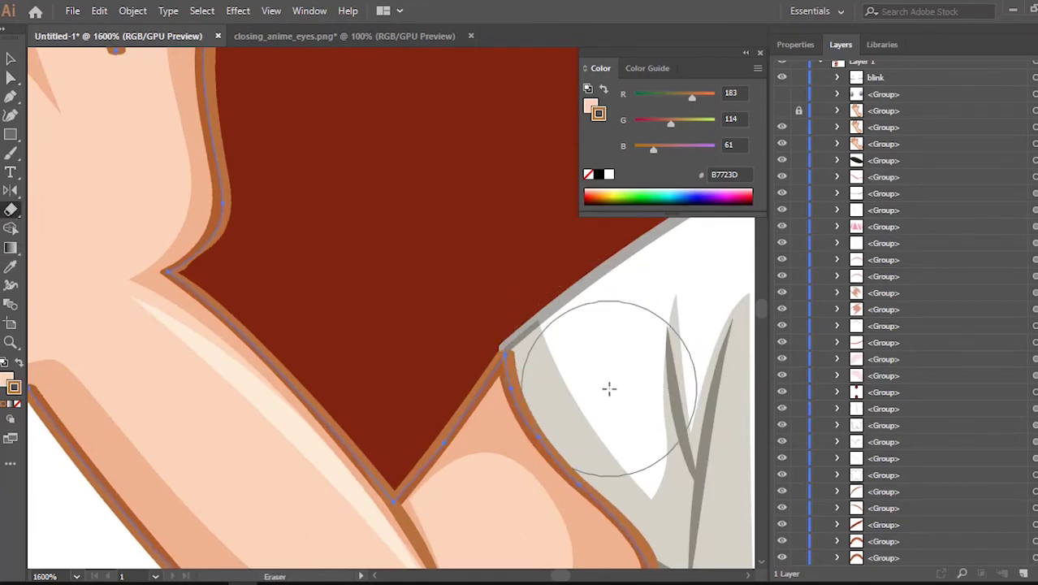
scroll(615, 371, "down", 4)
key("v")
left_click(255, 341)
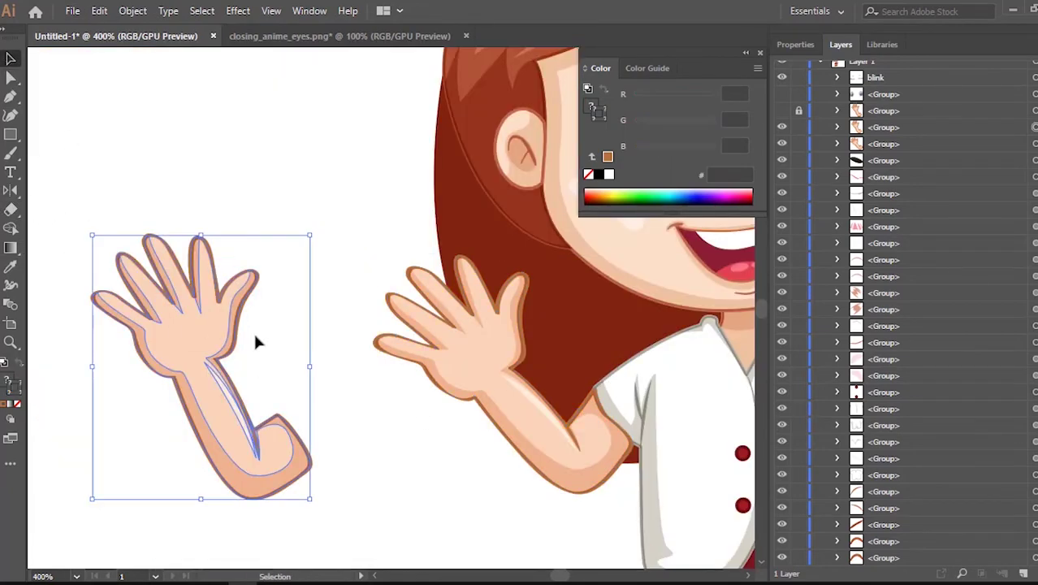
scroll(255, 341, "down", 3)
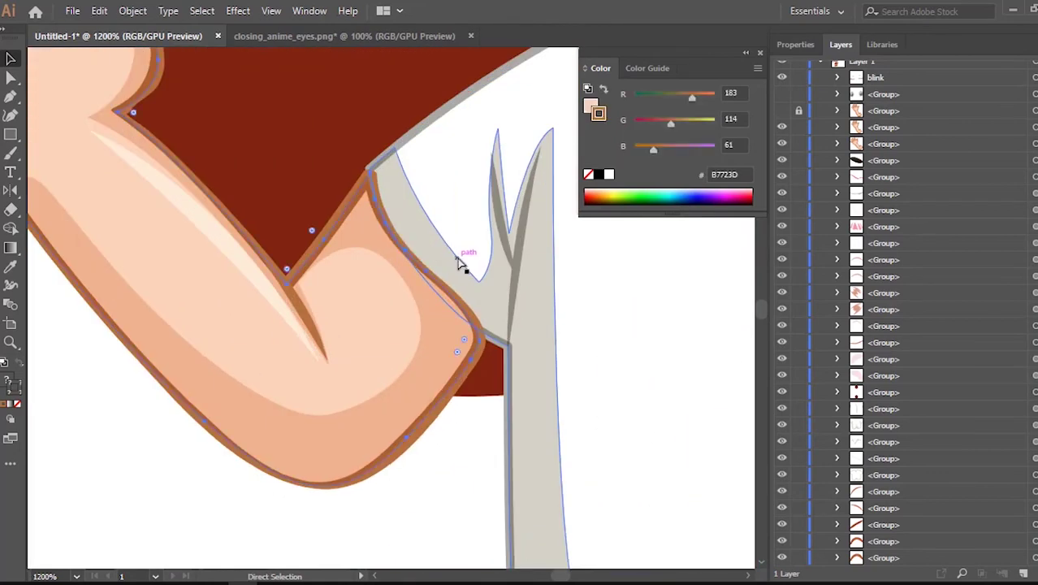
left_click_drag(275, 410, 429, 425)
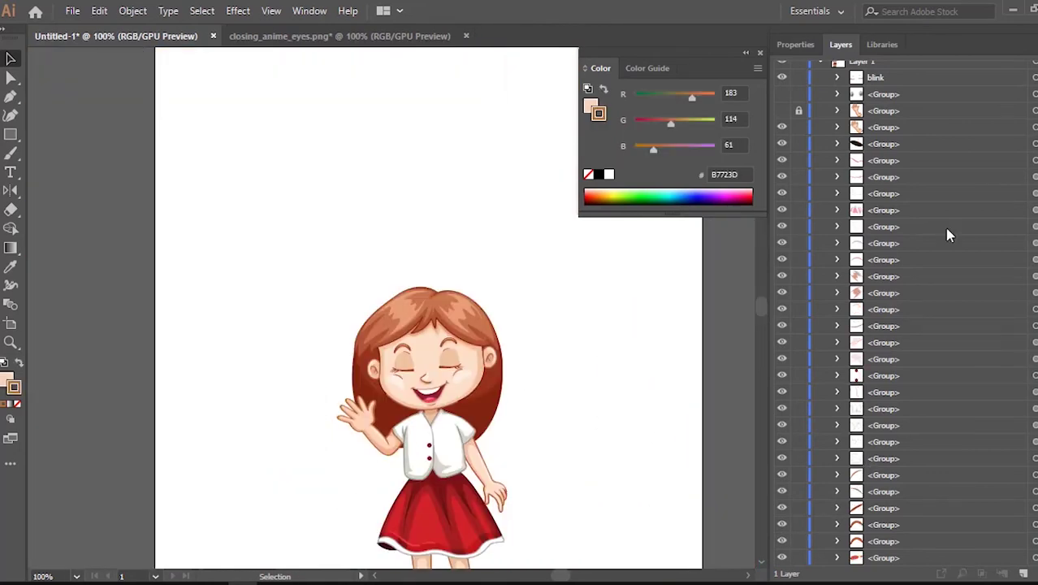
Toggle the visibility of the two waving-arm groups alternately to preview the wave.
left_click(782, 111)
left_click(781, 111)
left_click(783, 127)
left_click(783, 111)
left_click(783, 127)
left_click(783, 127)
left_click(784, 111)
Shrink the artboard on all four sides to fit closely around the girl.
scroll(640, 282, "down", 1)
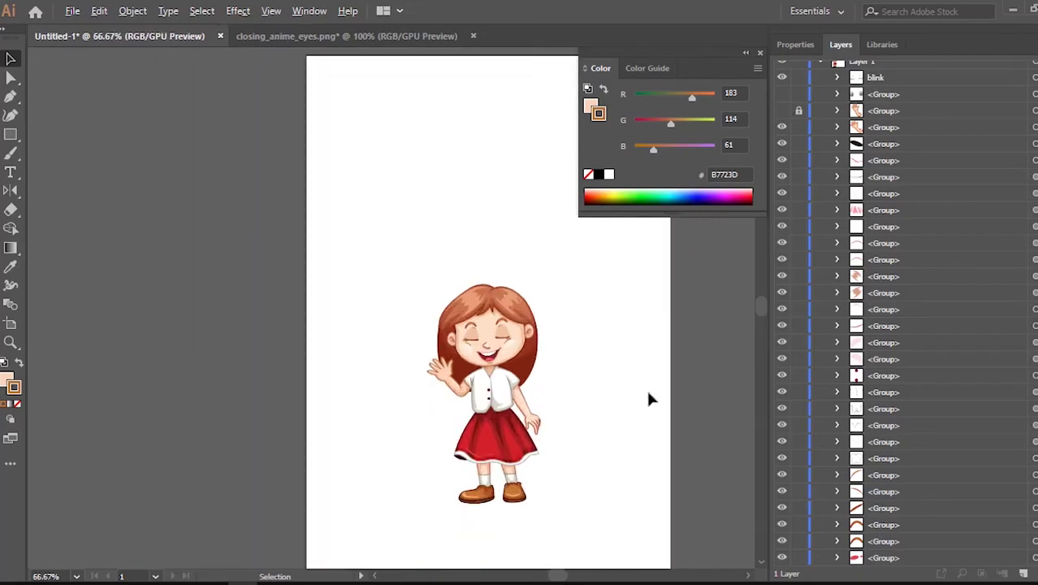
left_click_drag(650, 399, 425, 348)
left_click(11, 323)
scroll(155, 383, "down", 2)
left_click_drag(455, 427, 458, 364)
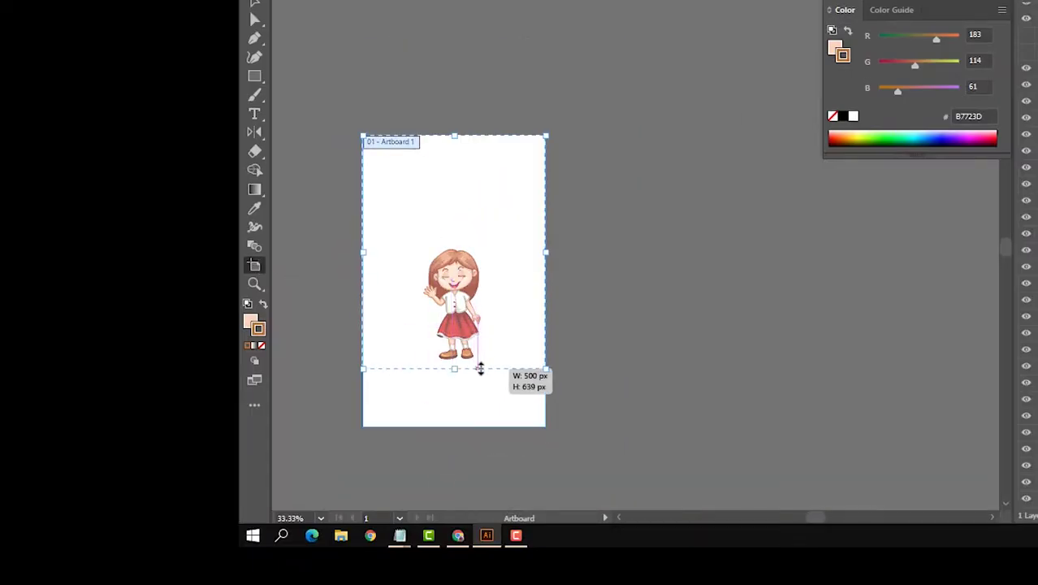
left_click_drag(455, 135, 467, 246)
left_click_drag(546, 305, 487, 318)
left_click_drag(364, 304, 421, 317)
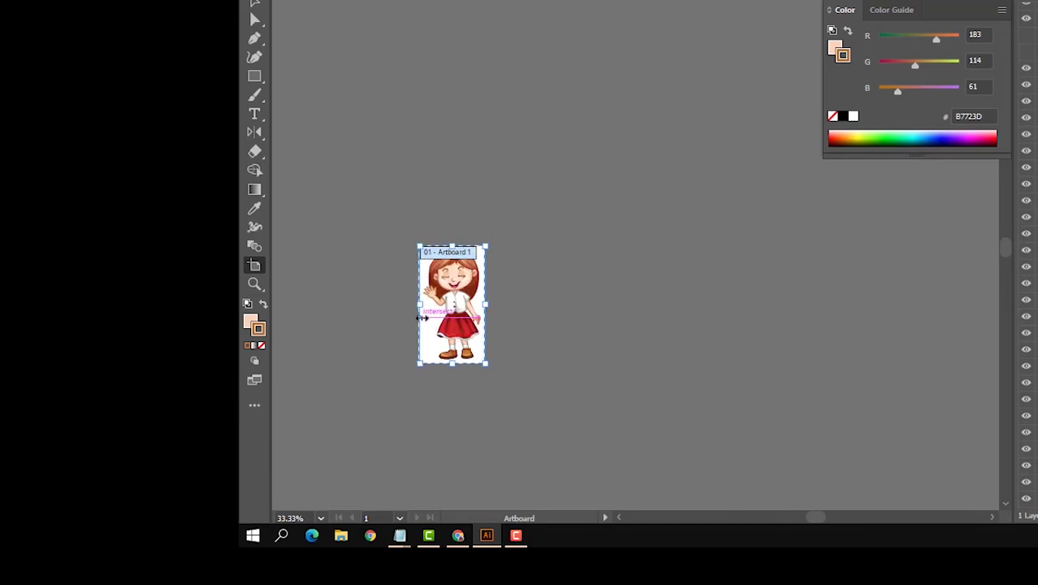
scroll(499, 298, "up", 1)
Show the hidden open eyes and second arm, and combine all the character artwork into one group.
left_click(254, 4)
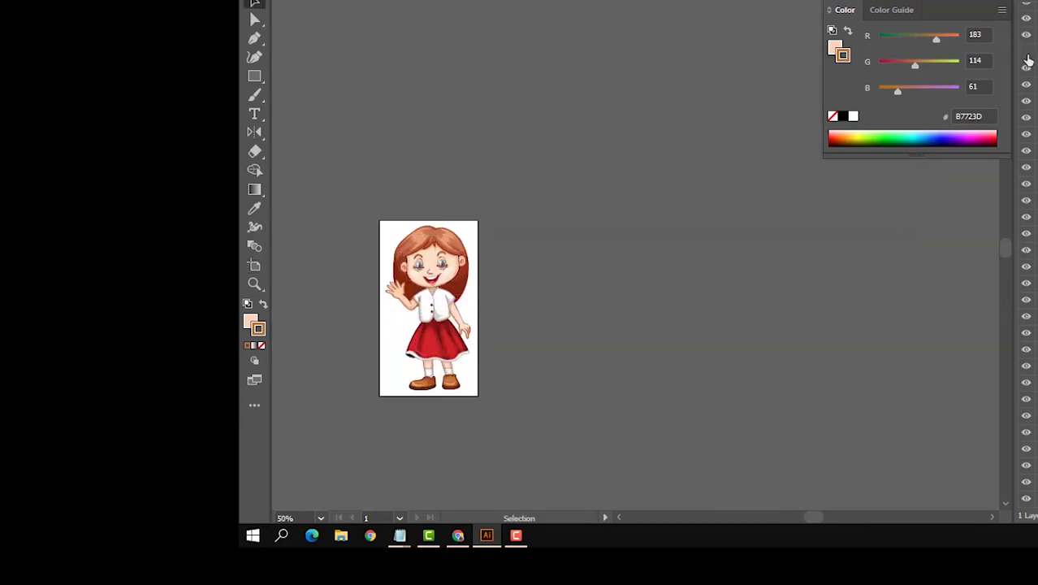
scroll(394, 276, "down", 1)
scroll(354, 288, "up", 1)
key("ctrl+a")
key("ctrl+g")
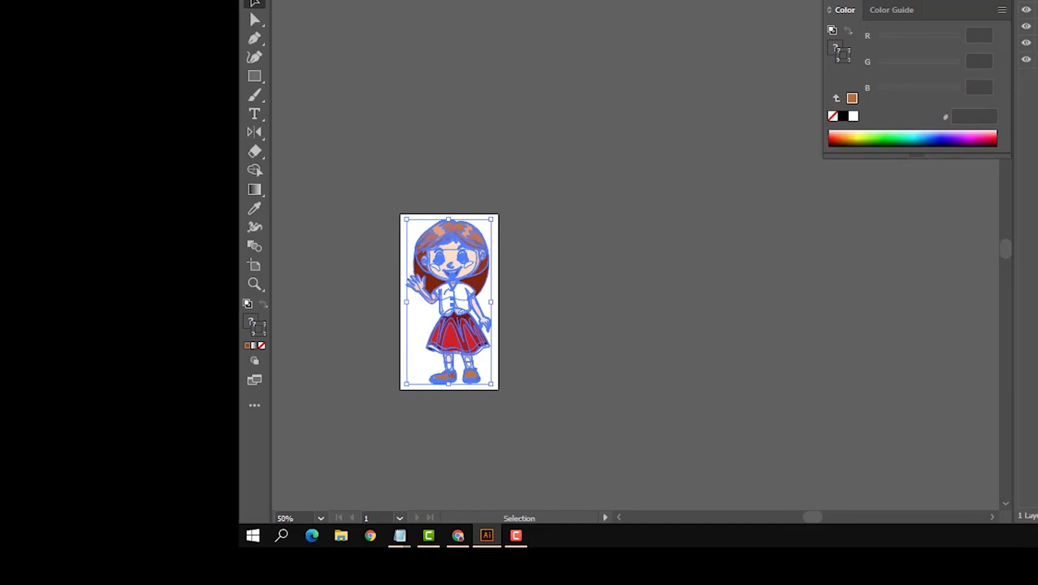
left_click(633, 169)
key("Delete")
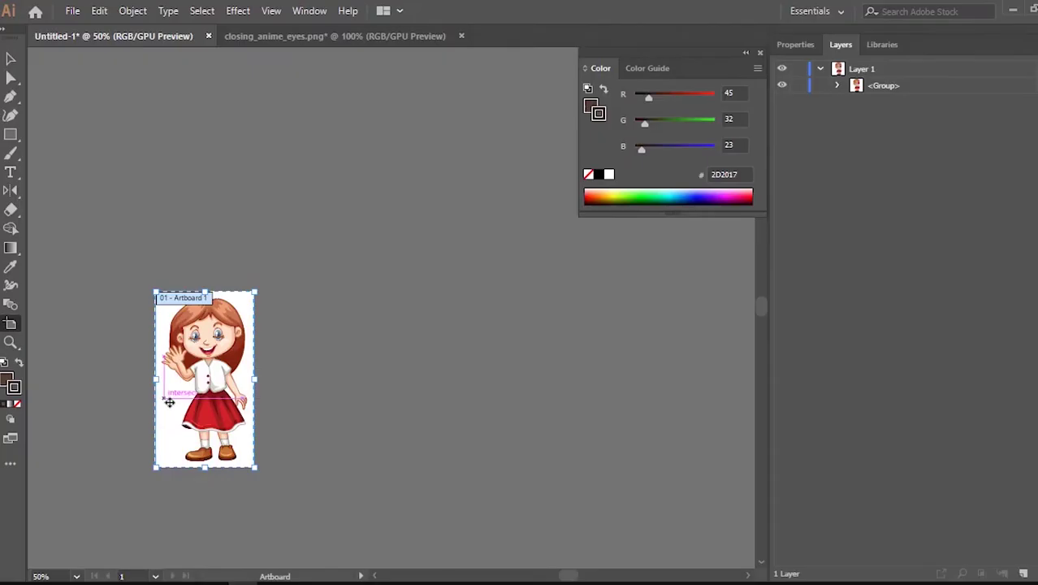
Duplicate the artboard with its artwork three times in a horizontal row to get four artboards.
left_click_drag(438, 324, 545, 324)
key("ctrl+g")
left_click_drag(307, 380, 411, 382)
left_click_drag(410, 383, 508, 387)
key("v")
Delete the more upright of the two waving arms from the girl on the first artboard.
key("ctrl+1")
left_click(837, 85)
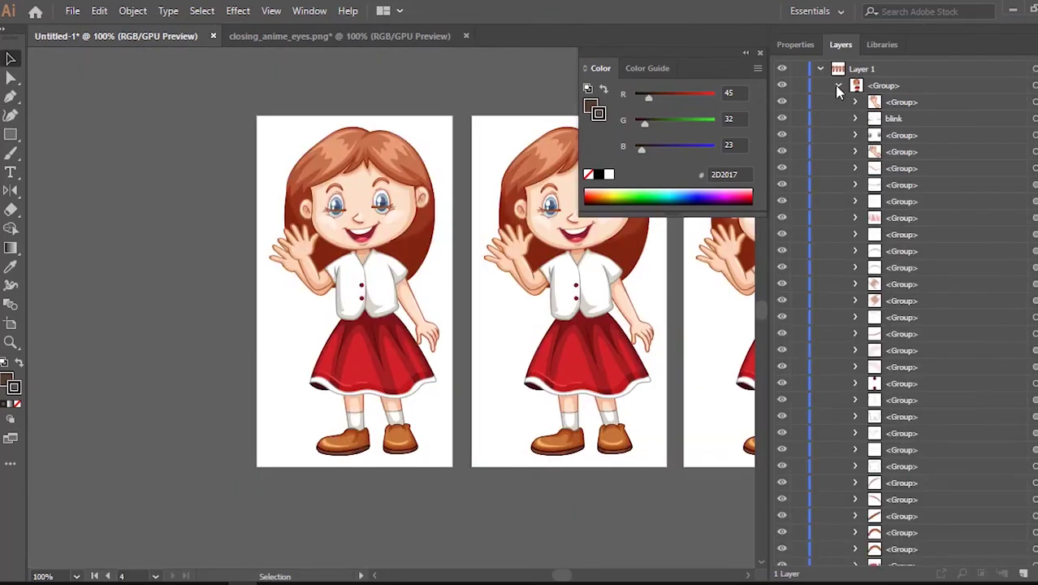
left_click(394, 264)
left_click(1033, 102)
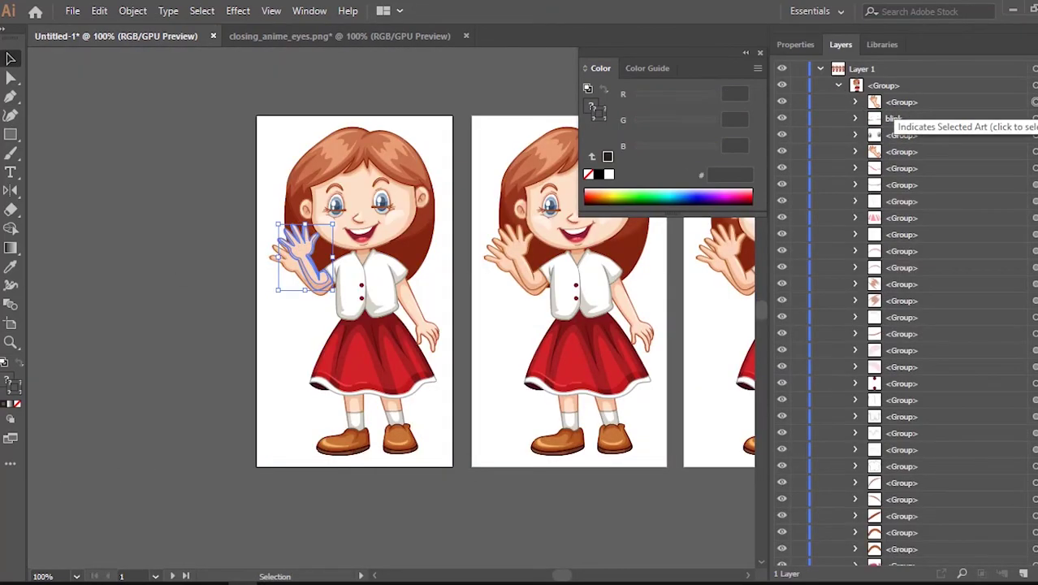
key("Delete")
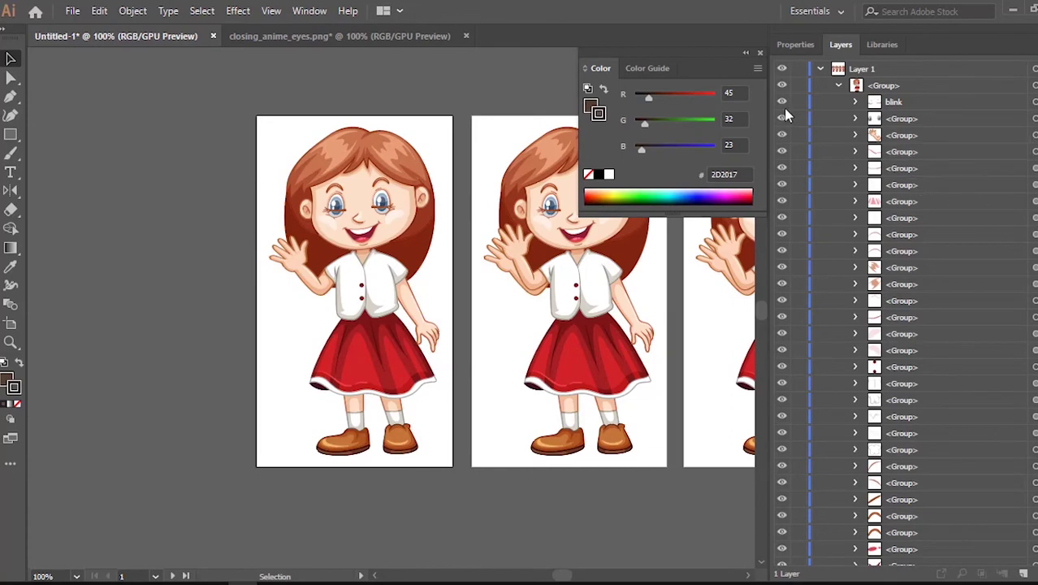
Delete the closed-eyes "blink" group from the girl on the first artboard.
left_click(1033, 102)
key("Delete")
Delete the more tilted waving arm and the closed-eyes "blink" group from the girl on the second artboard.
left_click_drag(610, 341, 441, 363)
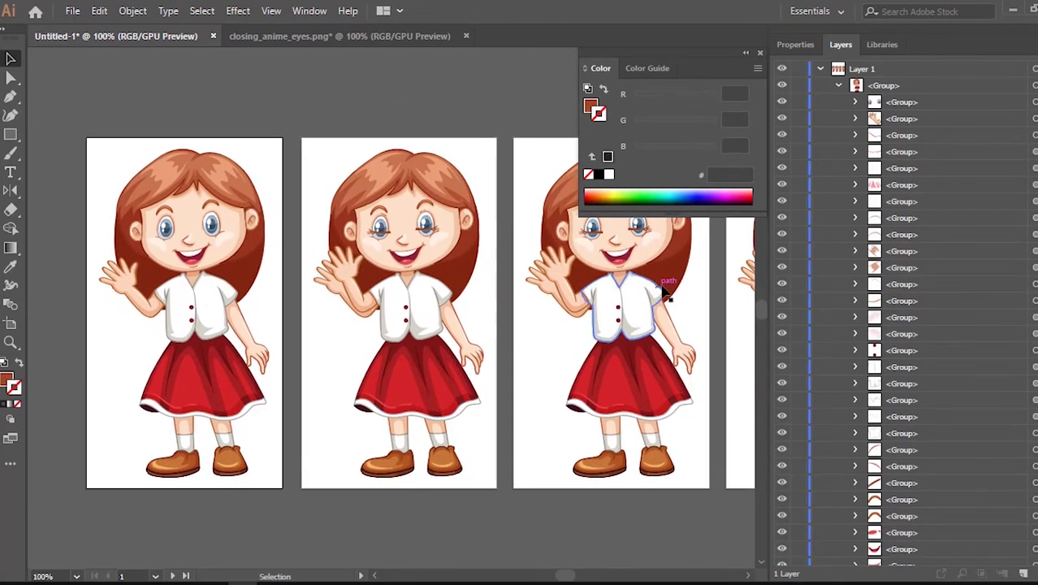
left_click(838, 85)
left_click(837, 102)
left_click(1033, 168)
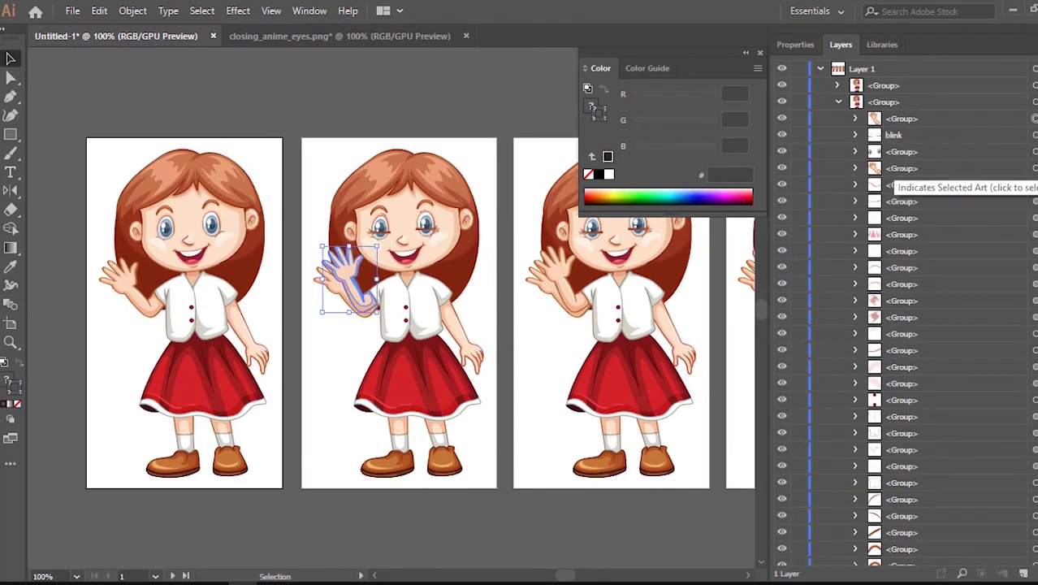
key("Delete")
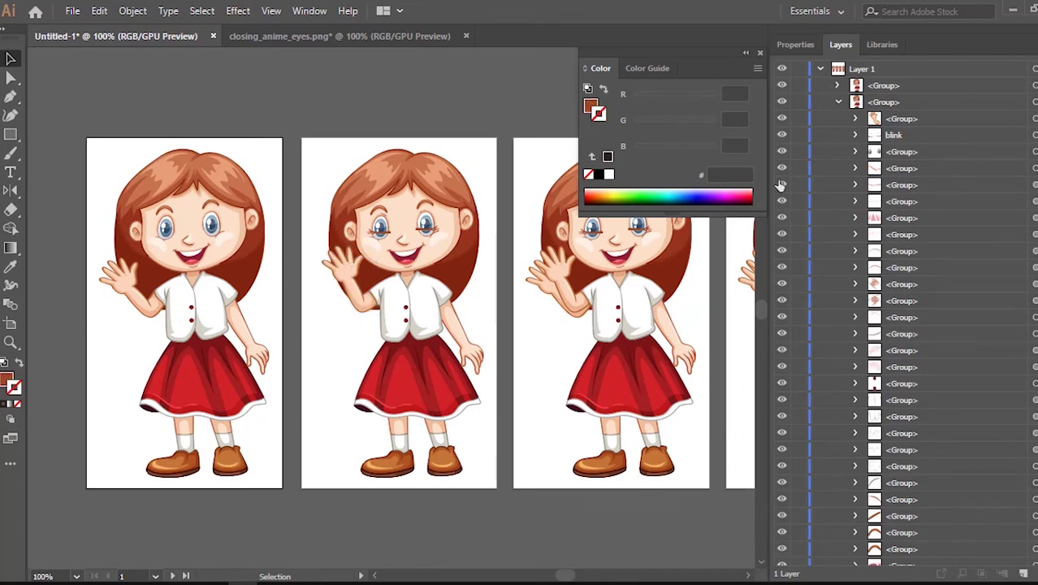
left_click(1032, 135)
key("Delete")
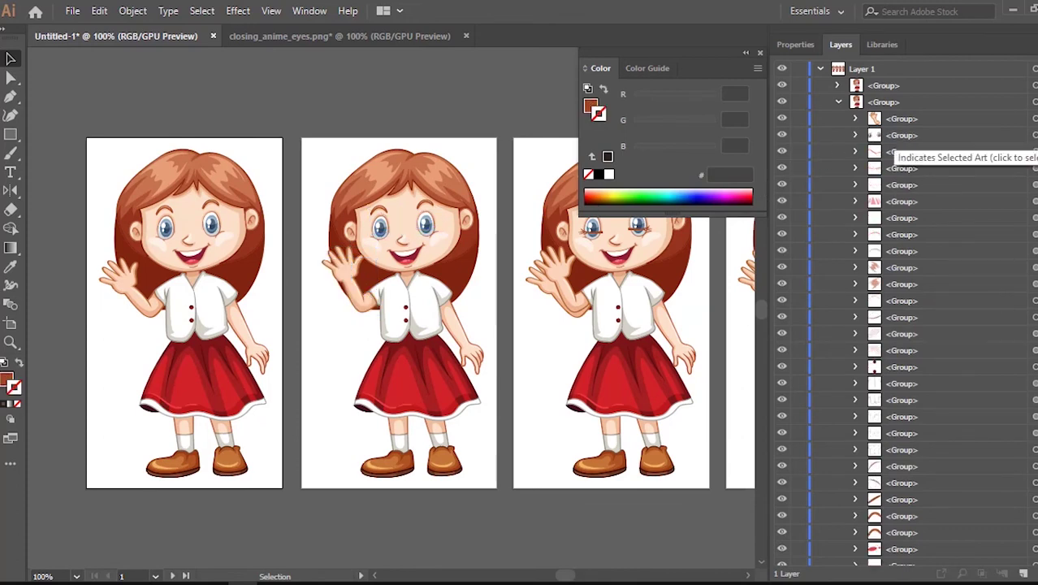
Delete the more upright waving arm and the open eyes from the girl on the third artboard.
left_click_drag(605, 350, 456, 326)
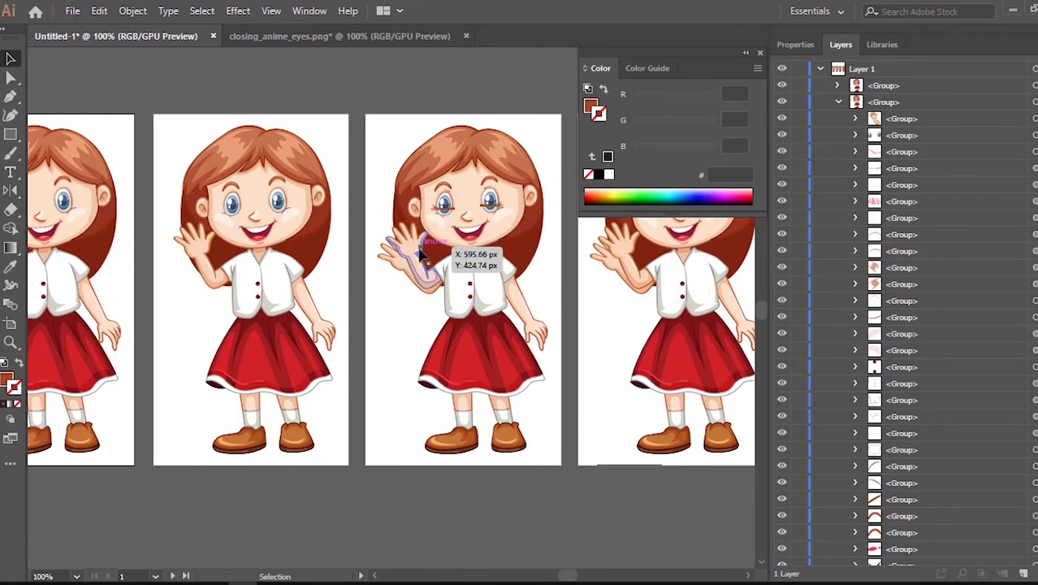
left_click(424, 227)
left_click(838, 102)
left_click(839, 118)
left_click(1034, 135)
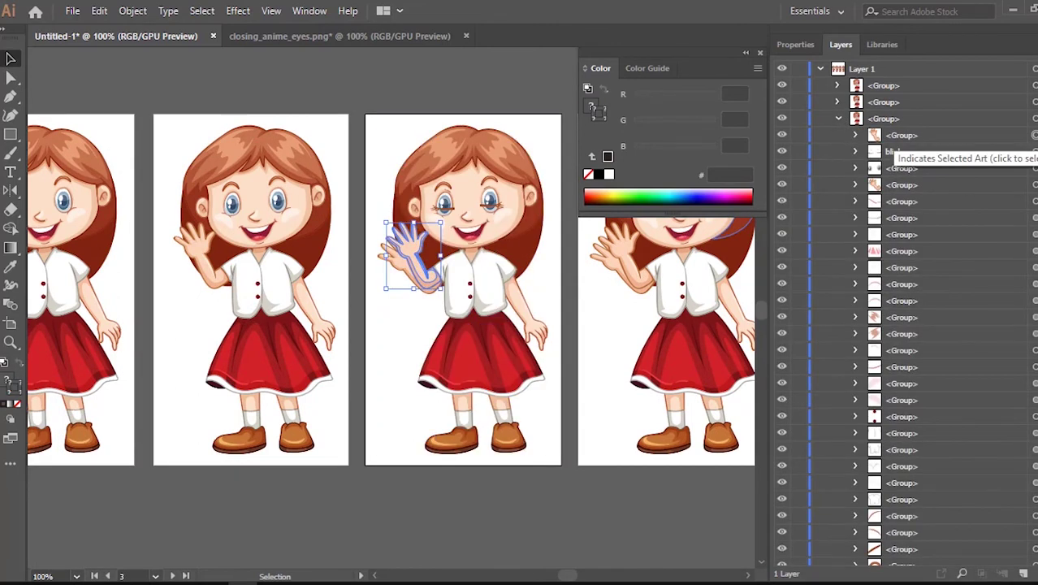
key("Delete")
left_click(1034, 134)
left_click(1034, 151)
key("Delete")
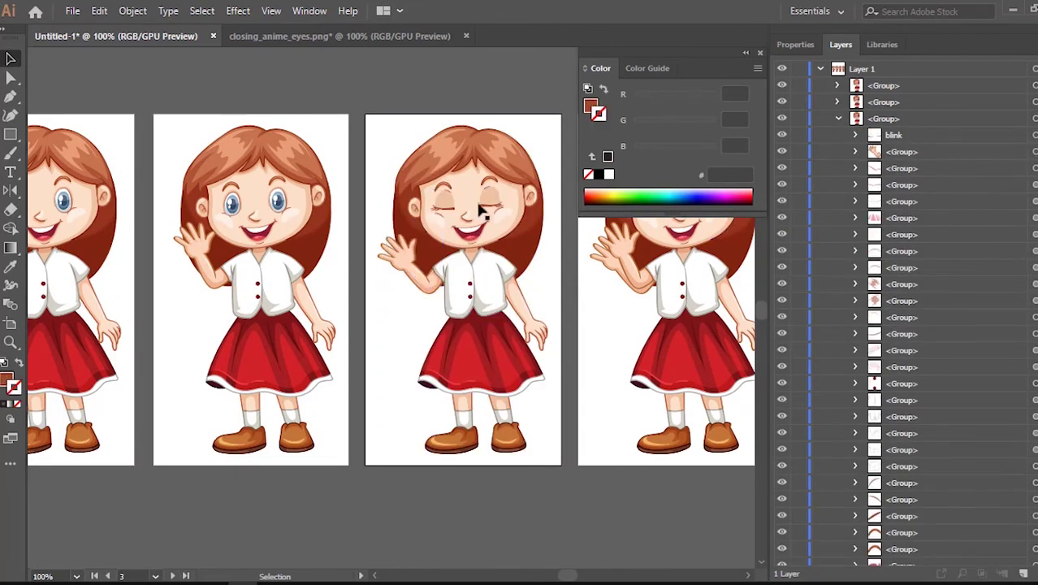
Delete the more tilted waving arm and the closed-eyes "blink" group from the girl on the fourth artboard.
scroll(355, 269, "down", 1)
scroll(681, 248, "up", 1)
left_click(839, 119)
left_click(838, 135)
left_click(1033, 152)
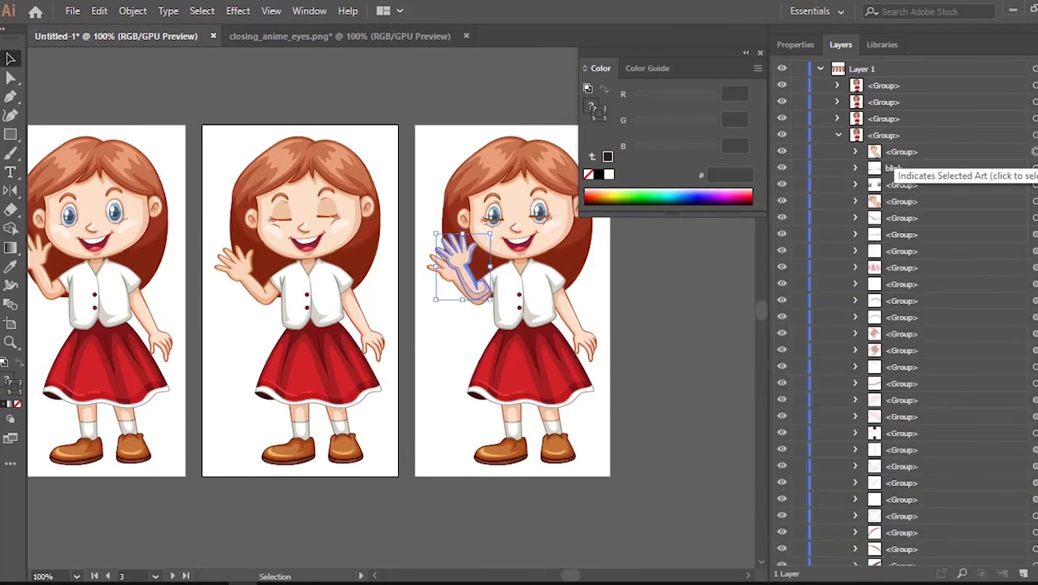
left_click(1034, 200)
key("Delete")
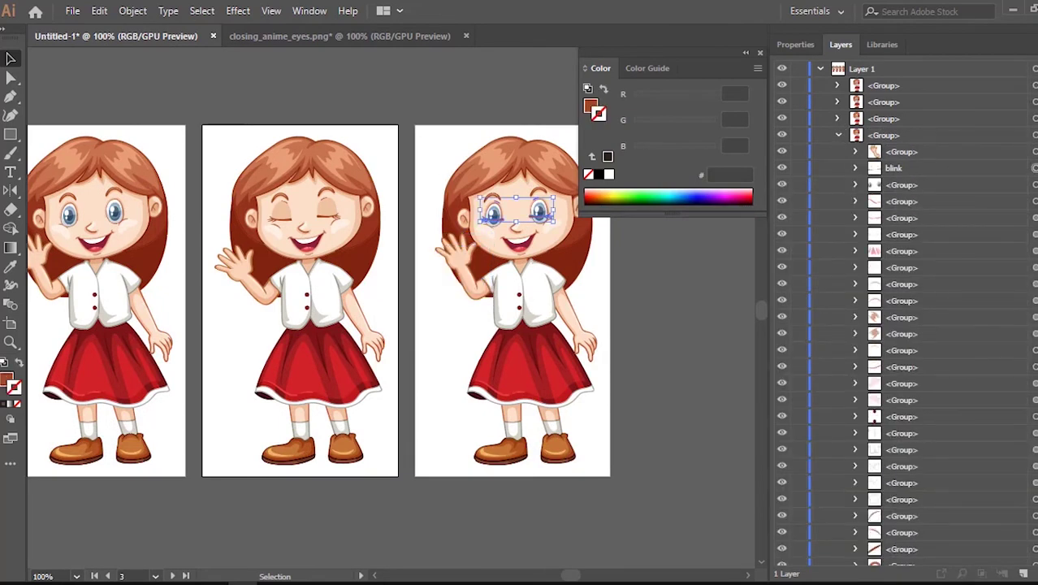
key("Delete")
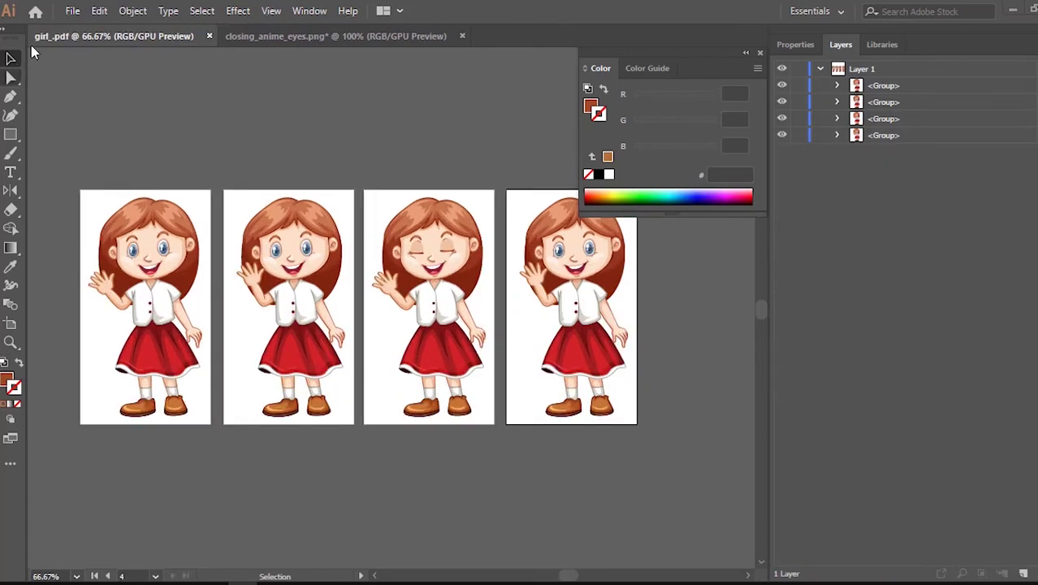
Save all four artboards to the Desktop as an Adobe PDF named girl, using the Illustrator Default preset.
left_click(76, 11)
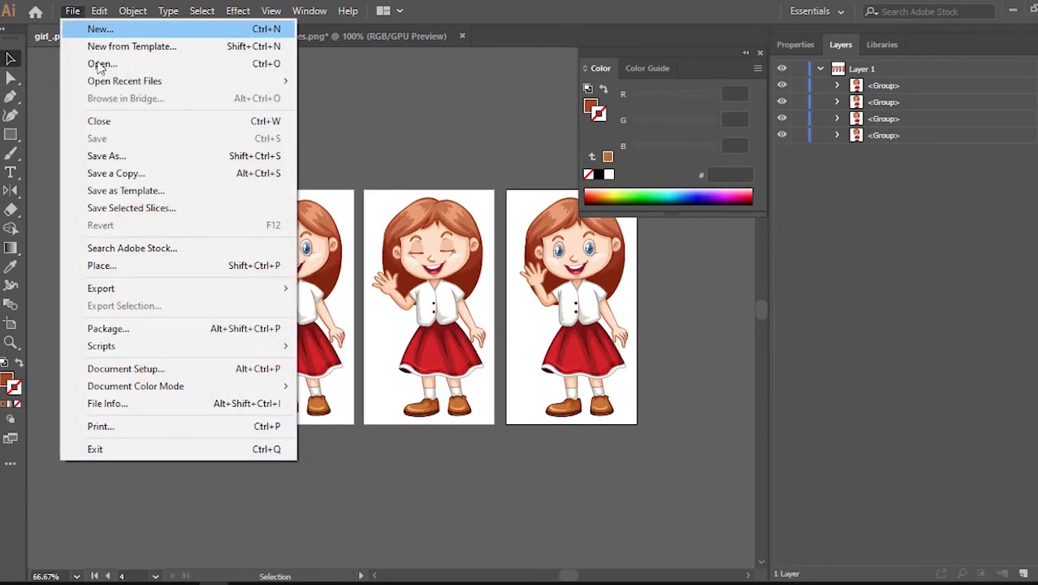
left_click(152, 155)
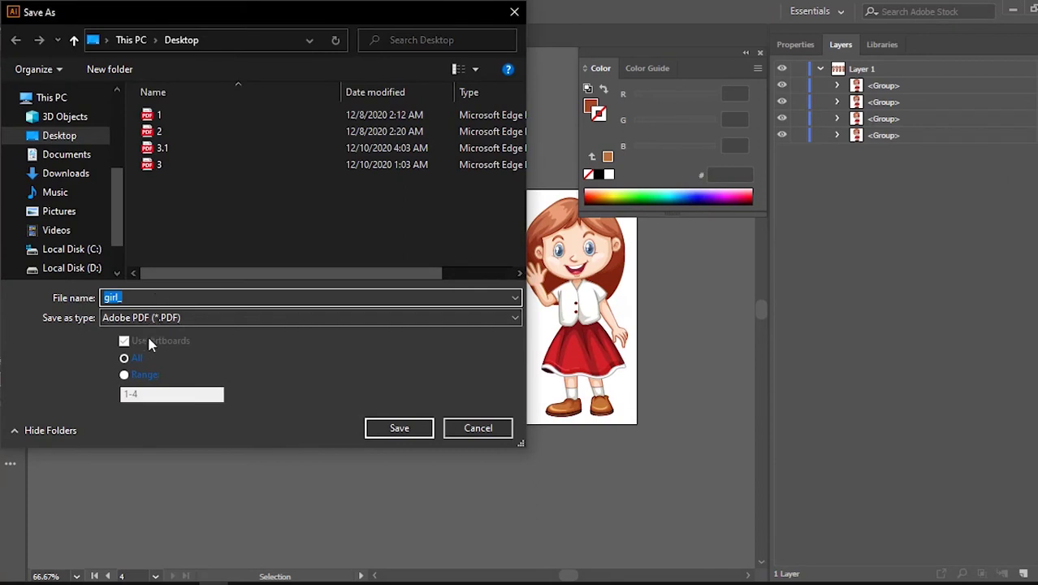
left_click(150, 318)
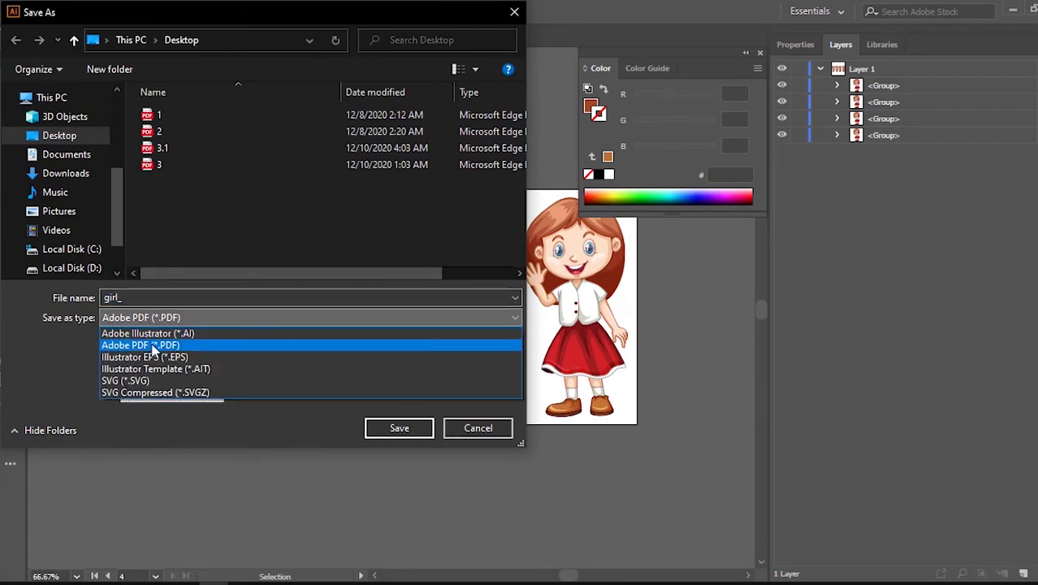
left_click(152, 346)
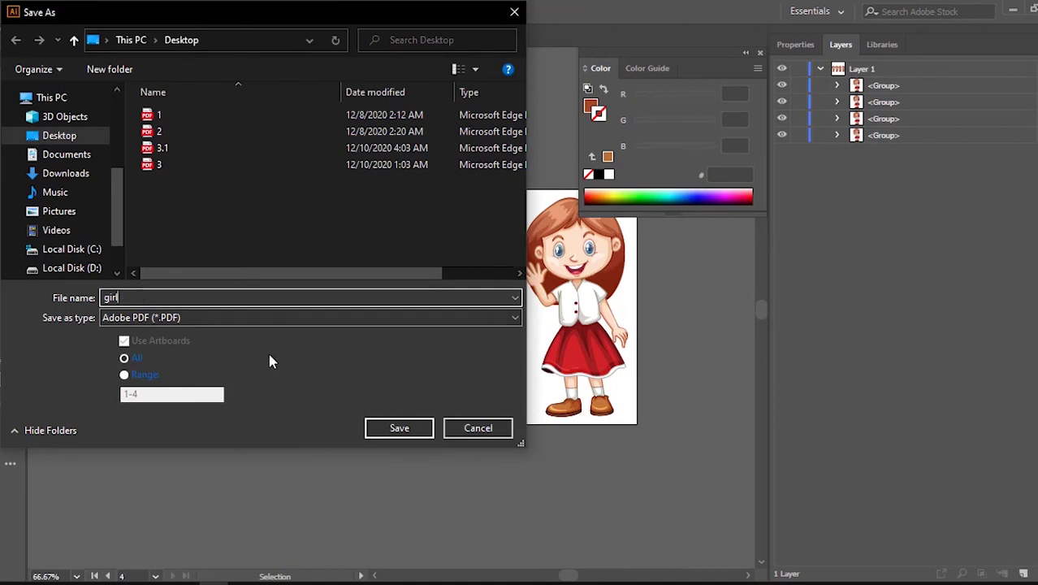
left_click(399, 428)
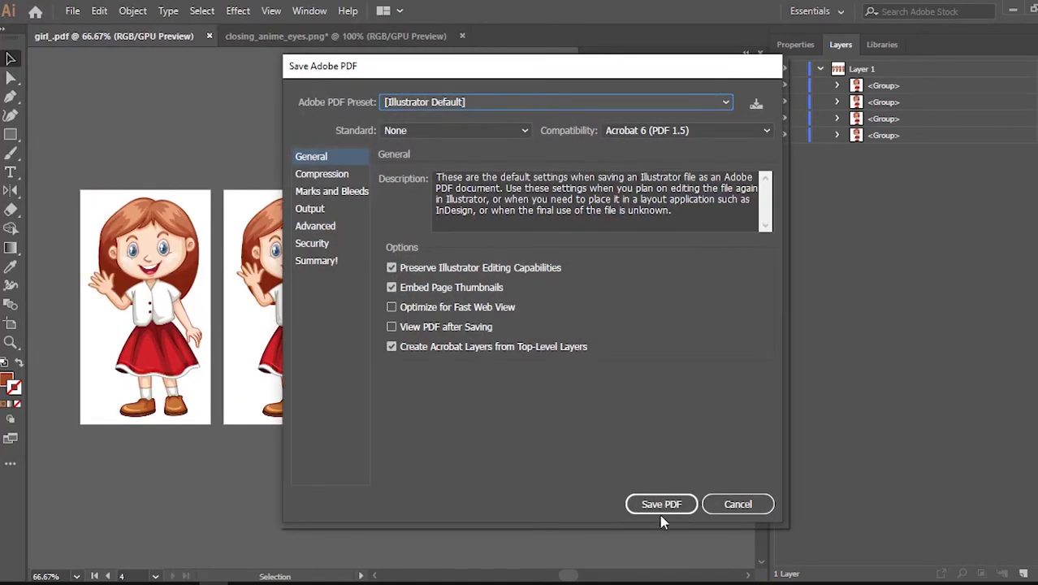
left_click(661, 505)
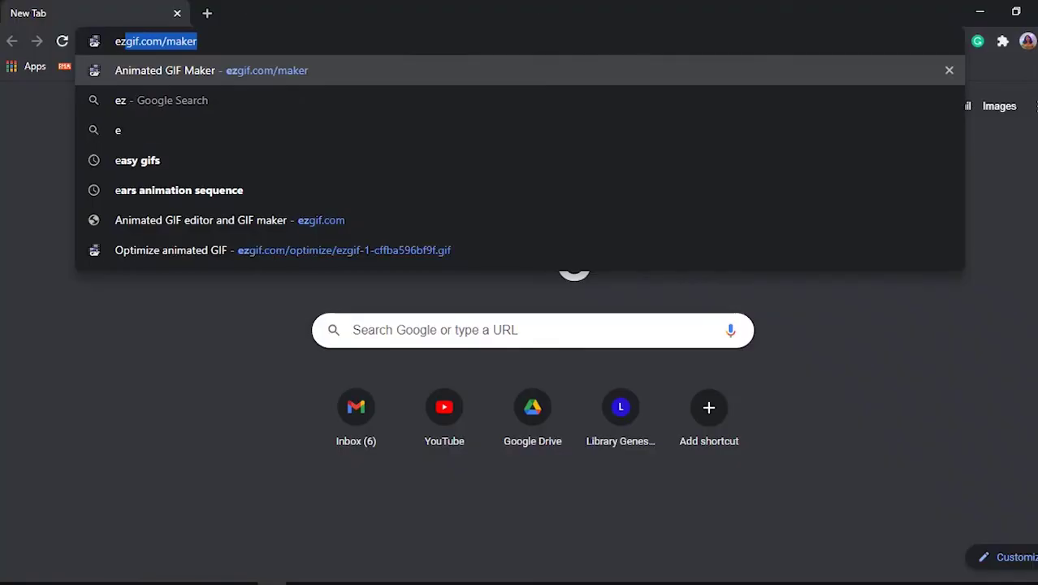
Switch to the browser, open ezgif.com/maker and upload girl.pdf to the Animated GIF Maker.
type("gif")
key("Return")
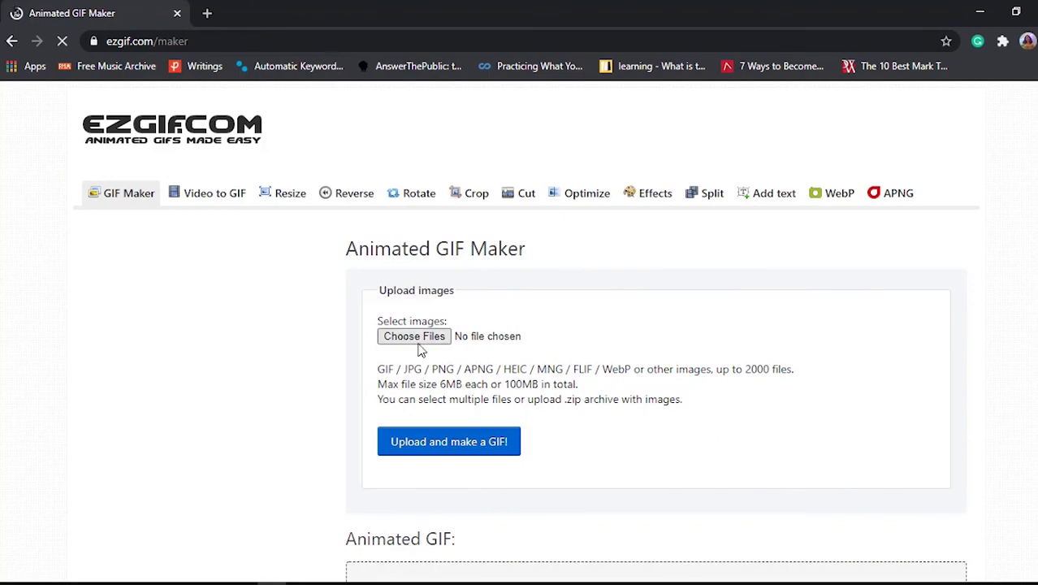
left_click(421, 338)
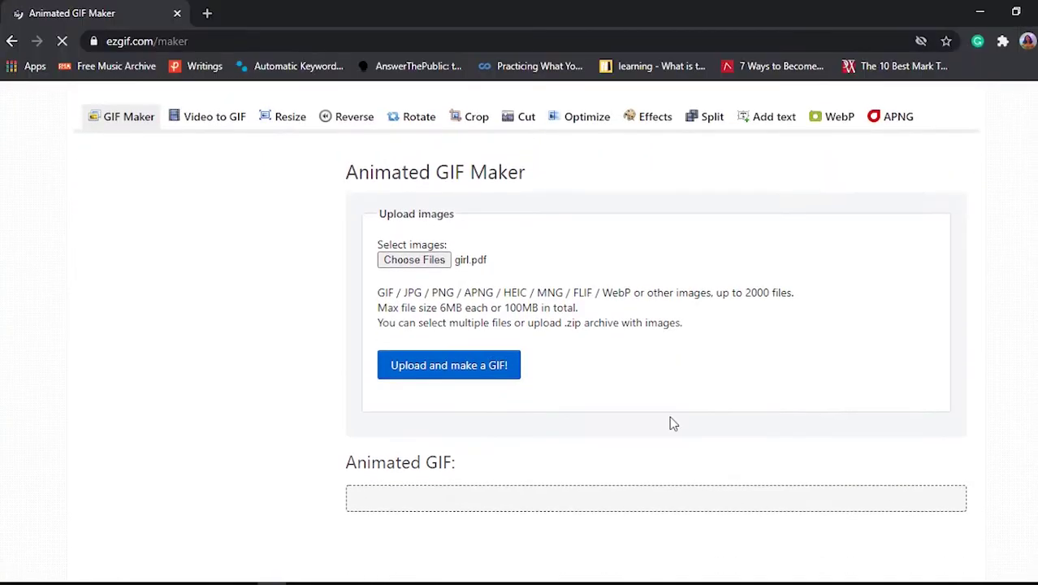
scroll(671, 423, "down", 1)
left_click(455, 284)
Generate an animated GIF from the uploaded frames with the default delay time of 20 and preview it.
scroll(567, 307, "down", 1)
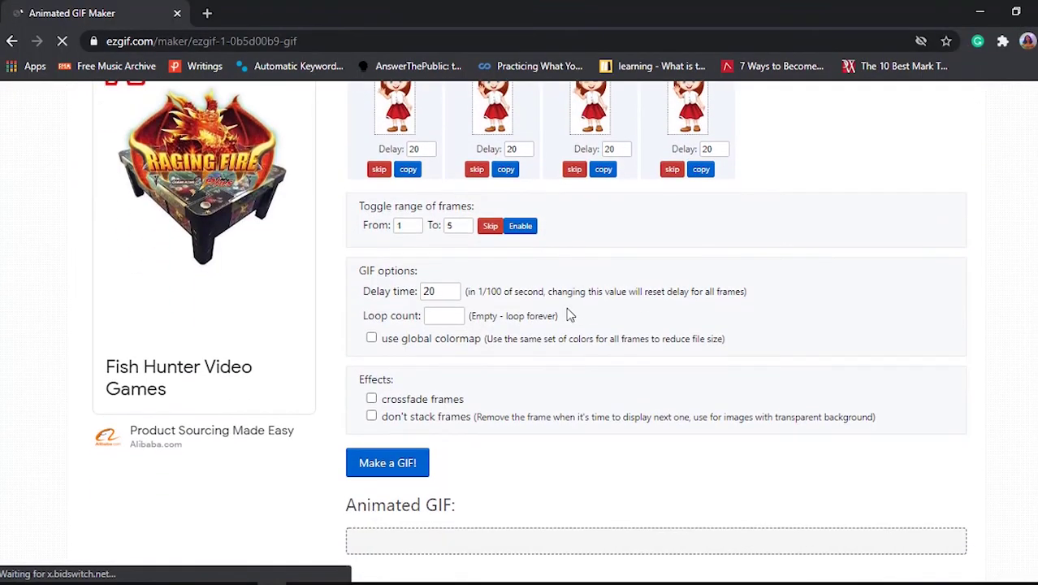
scroll(536, 300, "down", 1)
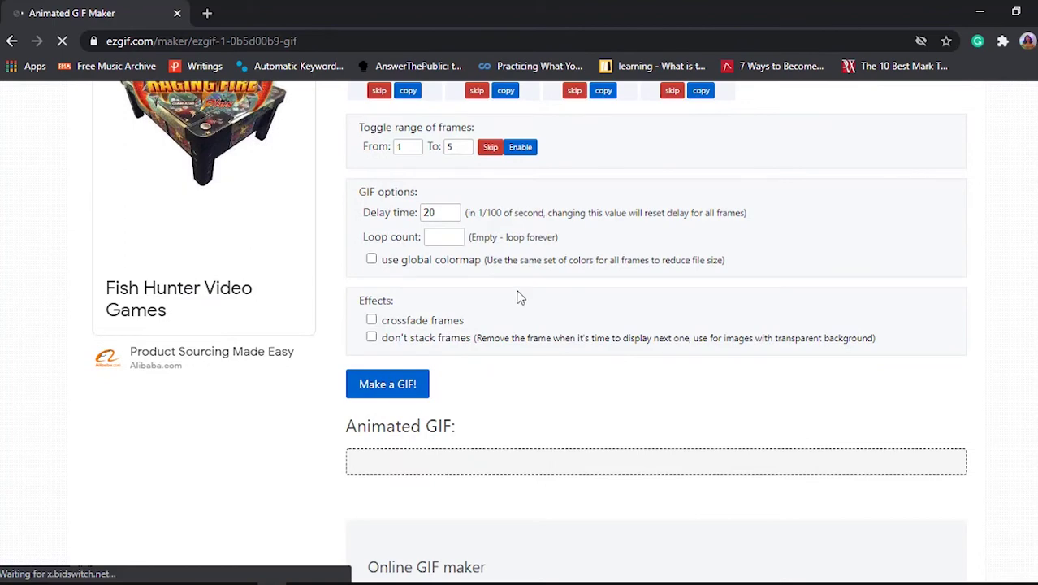
left_click(412, 386)
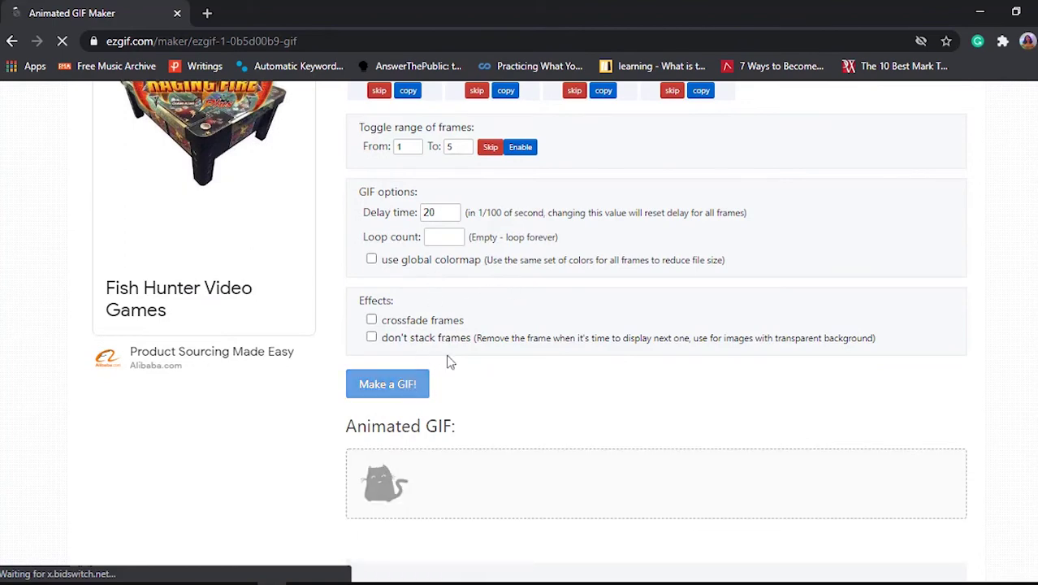
scroll(568, 290, "down", 3)
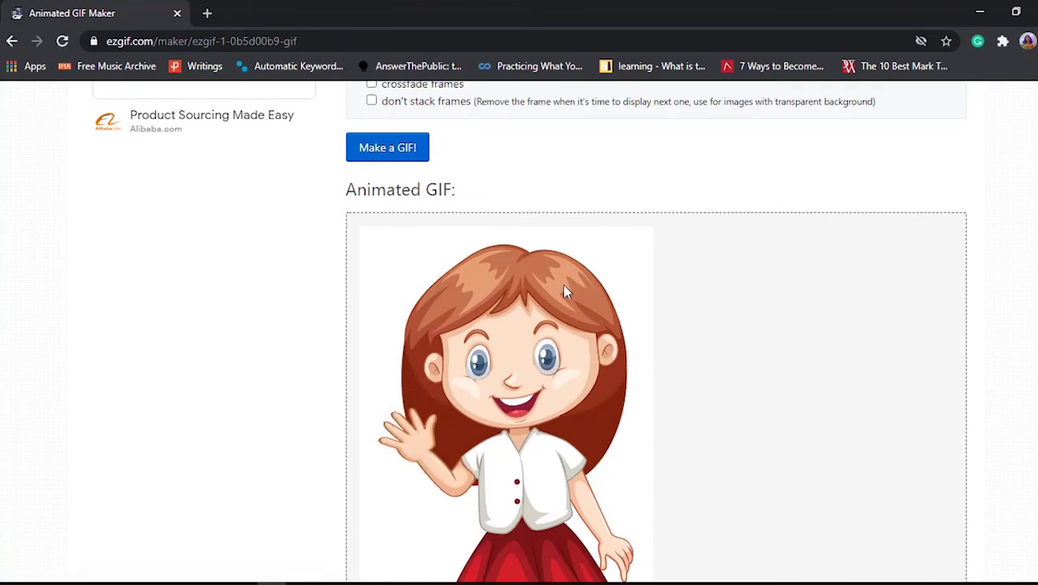
Set the GIF's delay time to 4 and generate the animation again.
scroll(562, 284, "up", 3)
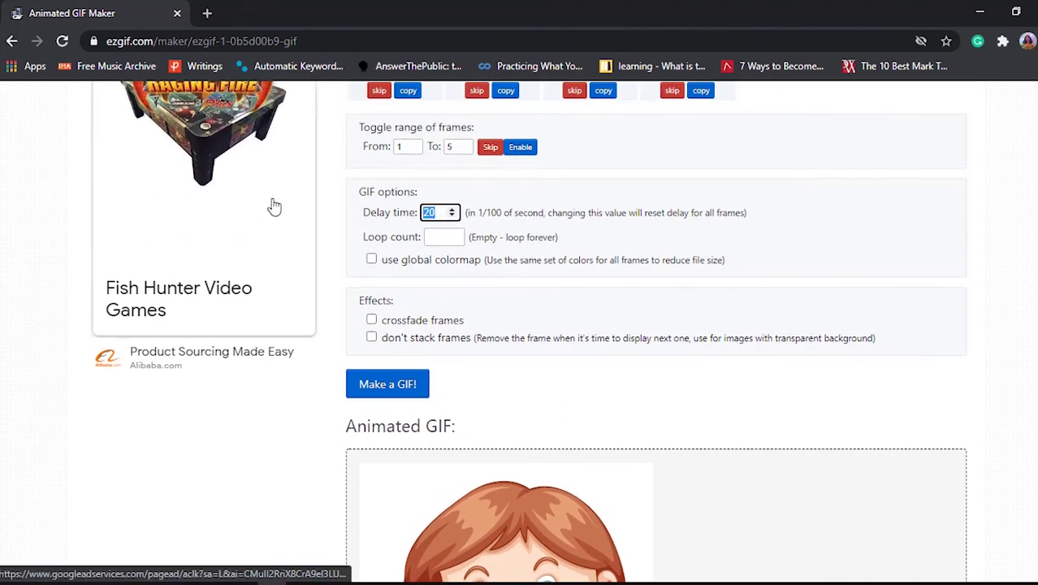
type("04")
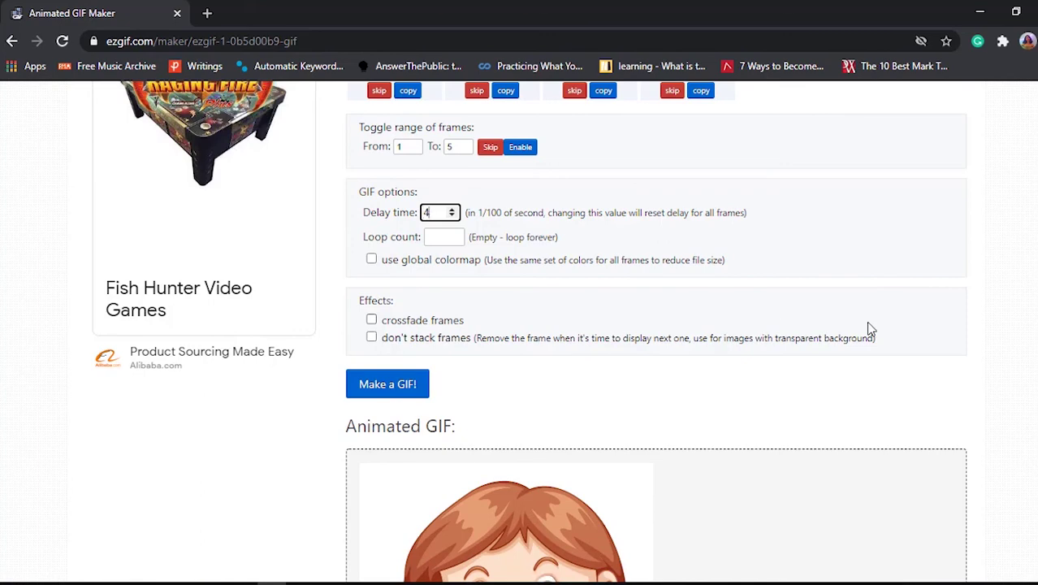
left_click(378, 390)
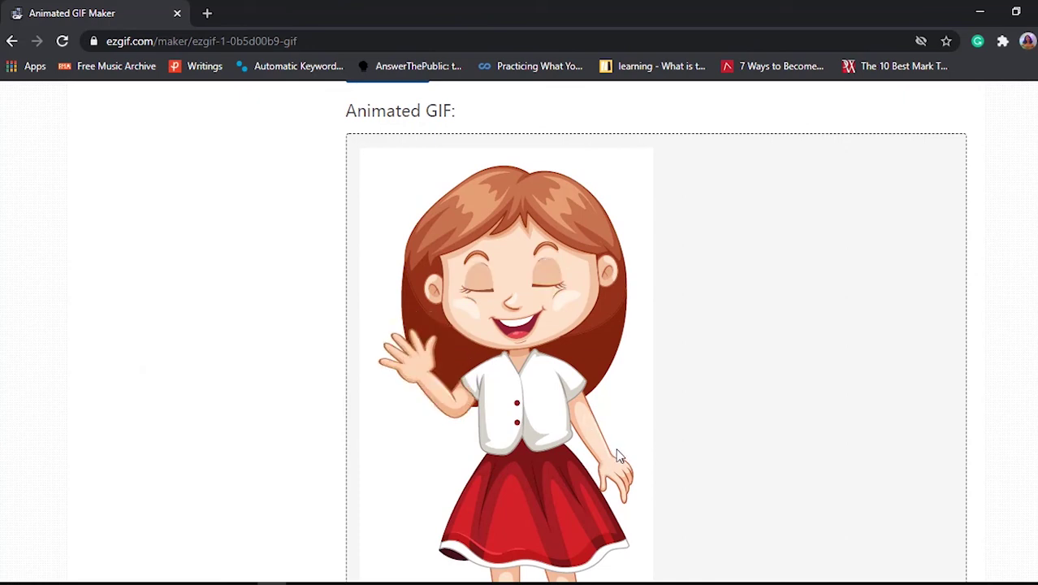
Open the regenerated GIF in the online GIF optimizer.
scroll(616, 453, "down", 6)
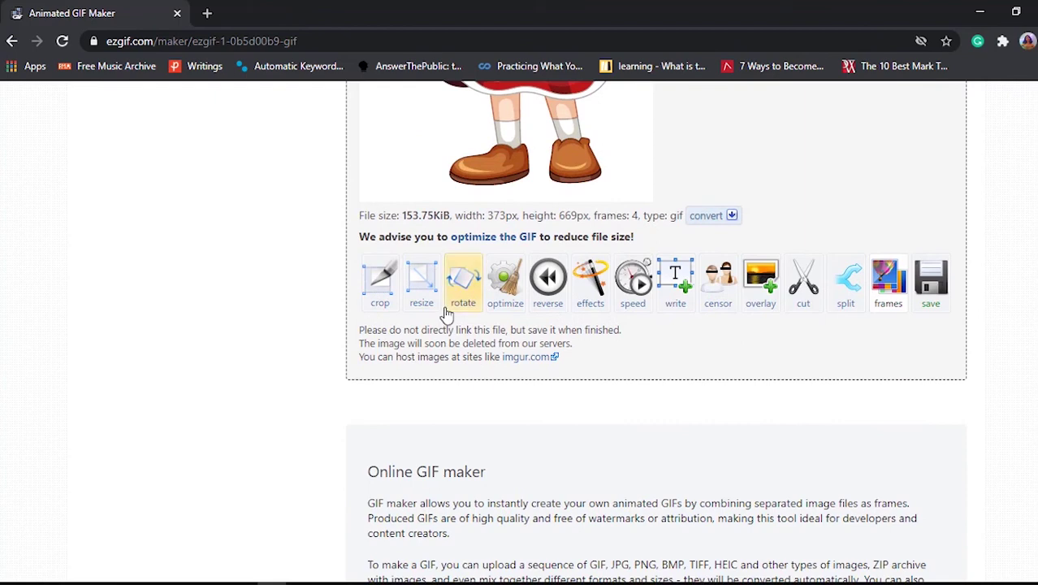
left_click(509, 288)
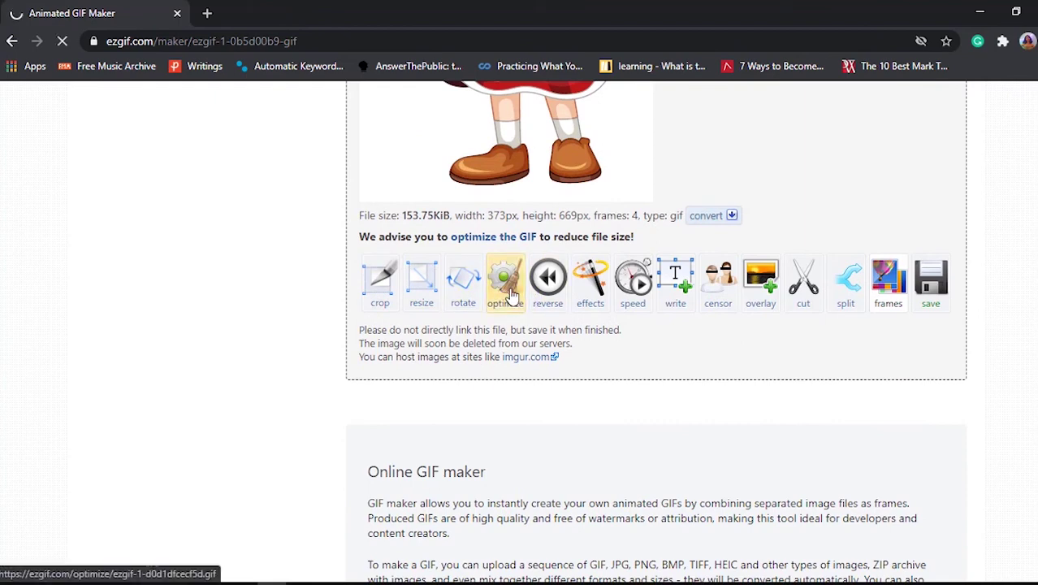
scroll(505, 288, "down", 2)
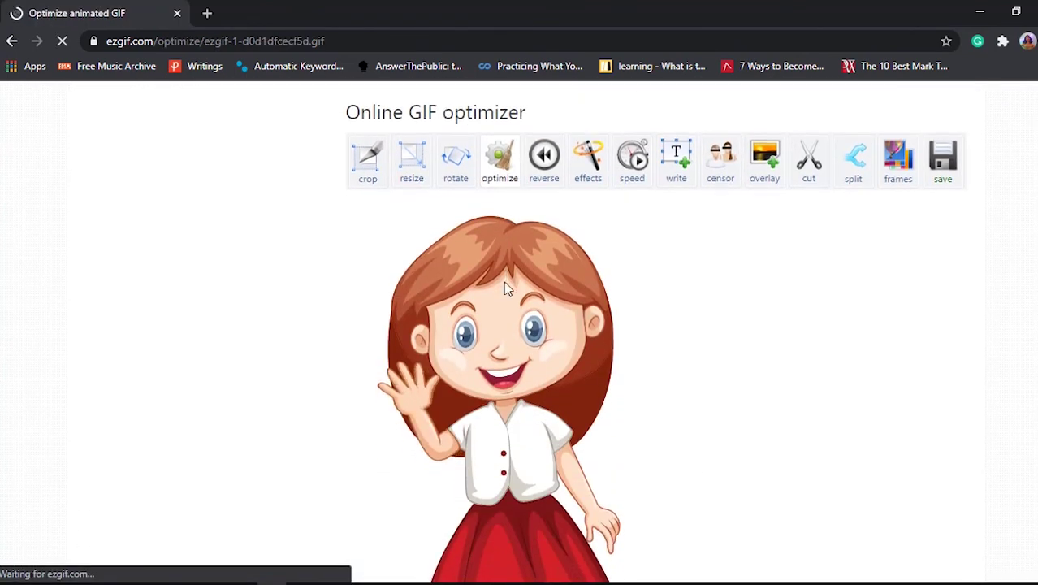
Save the animated girl from the optimizer page to the Desktop as a GIF image.
scroll(505, 289, "down", 2)
right_click(553, 261)
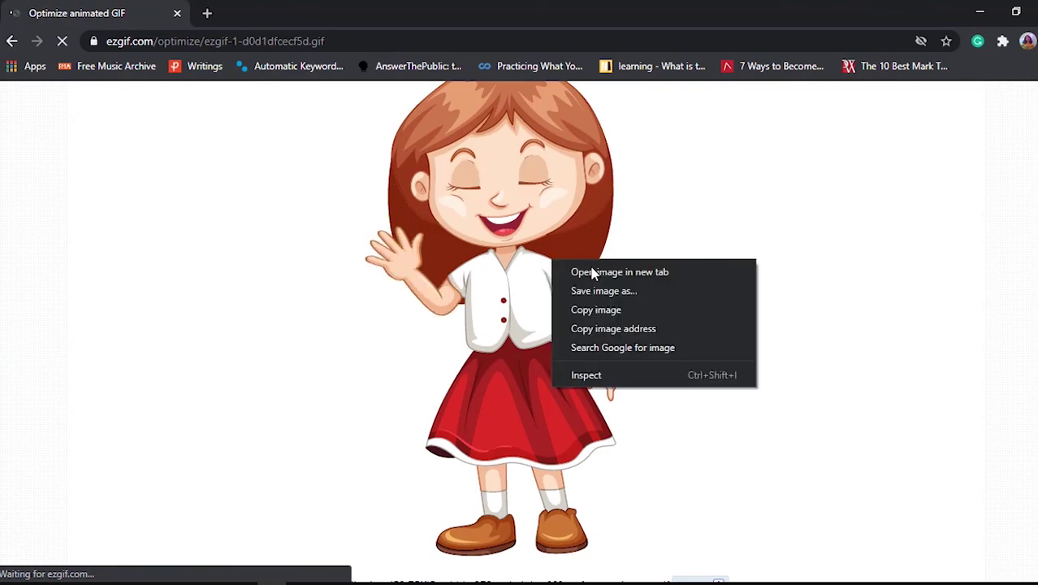
left_click(563, 311)
scroll(552, 341, "up", 7)
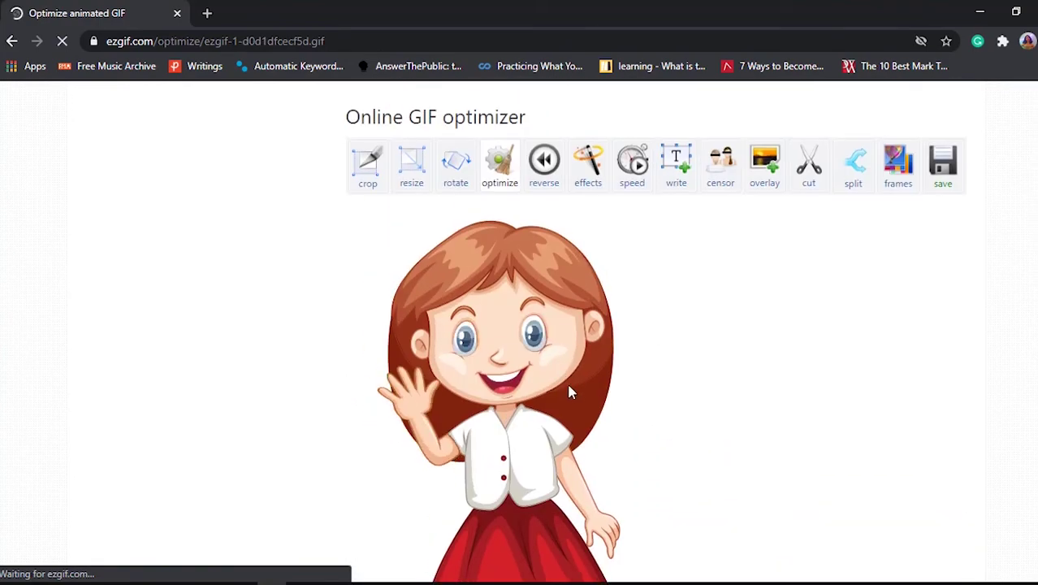
right_click(572, 390)
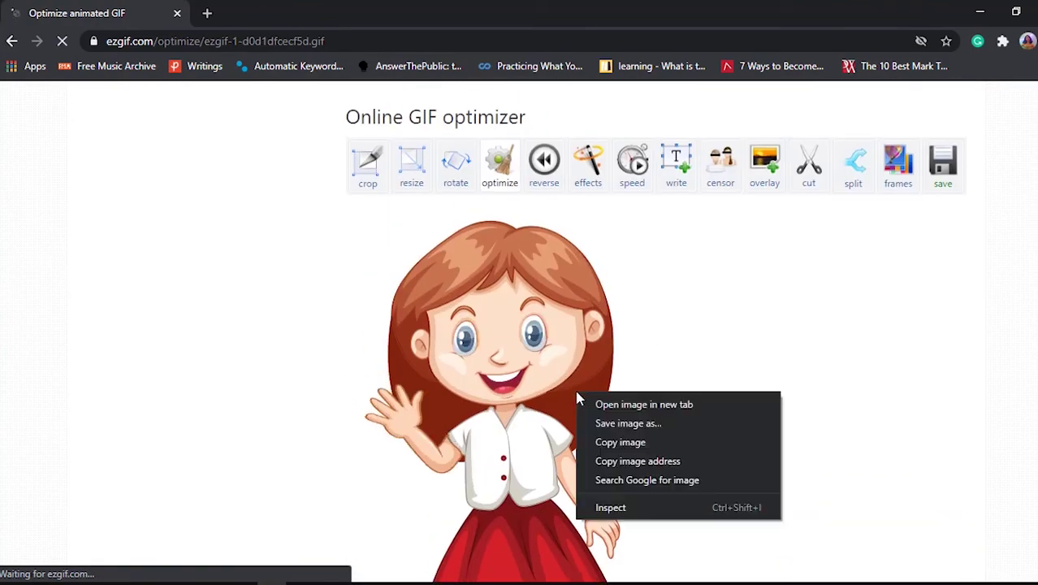
left_click(617, 426)
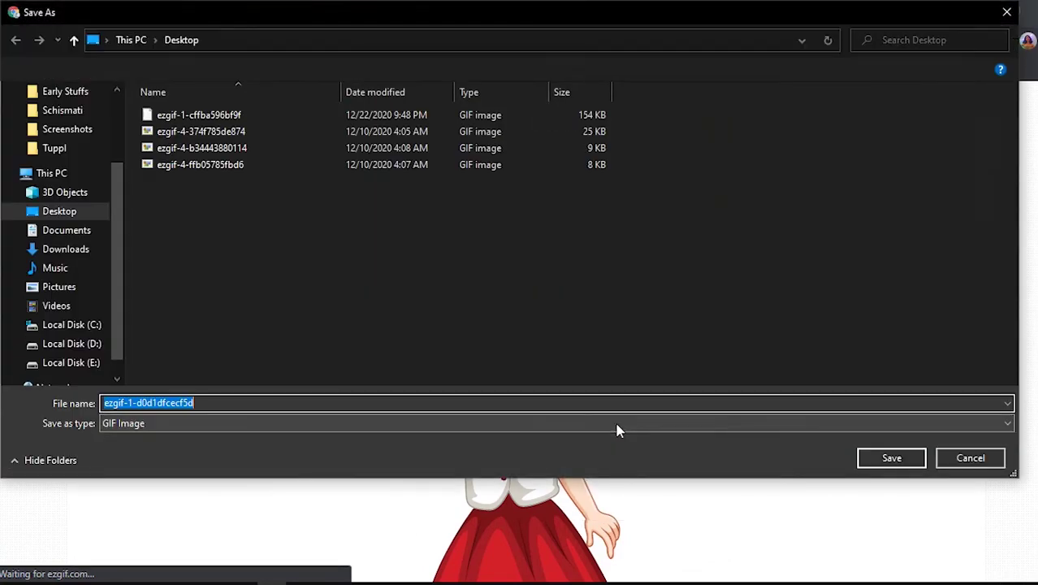